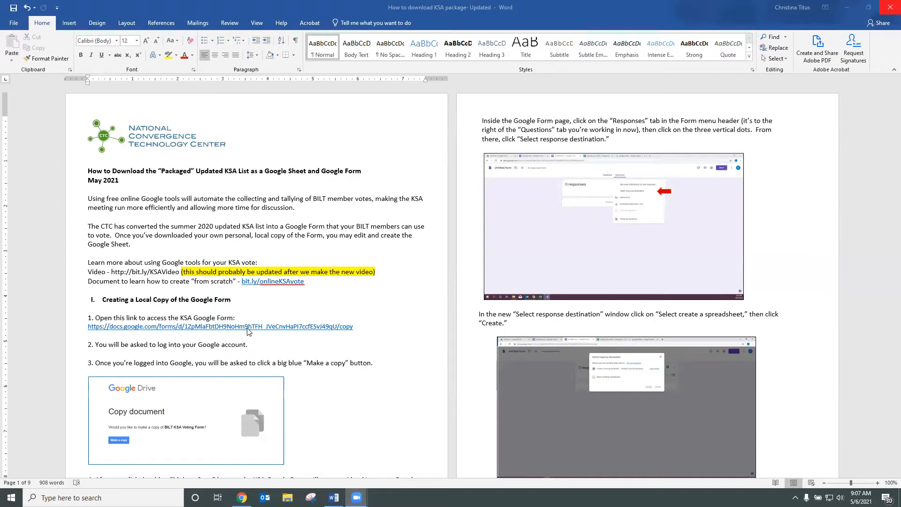
Step: Follow the KSA Google Form link under step 1 of the Word guide
click(245, 331)
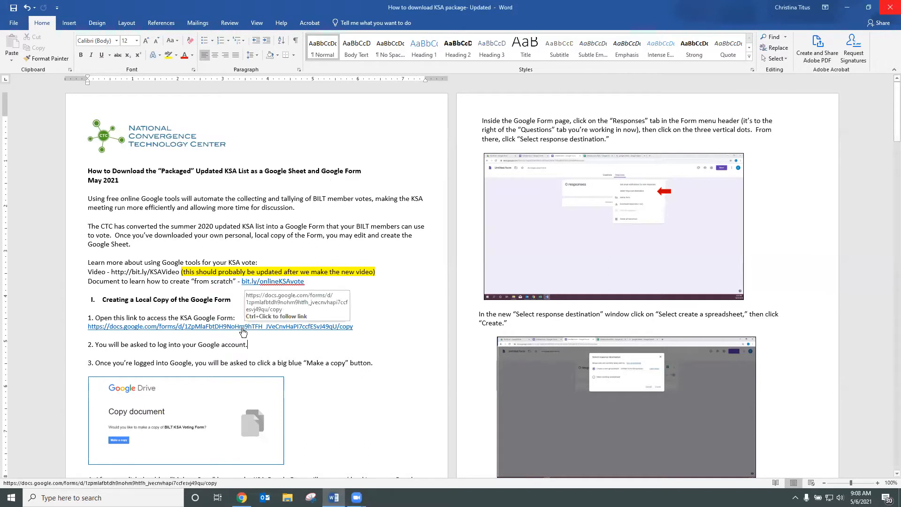
ctrl+click(243, 332)
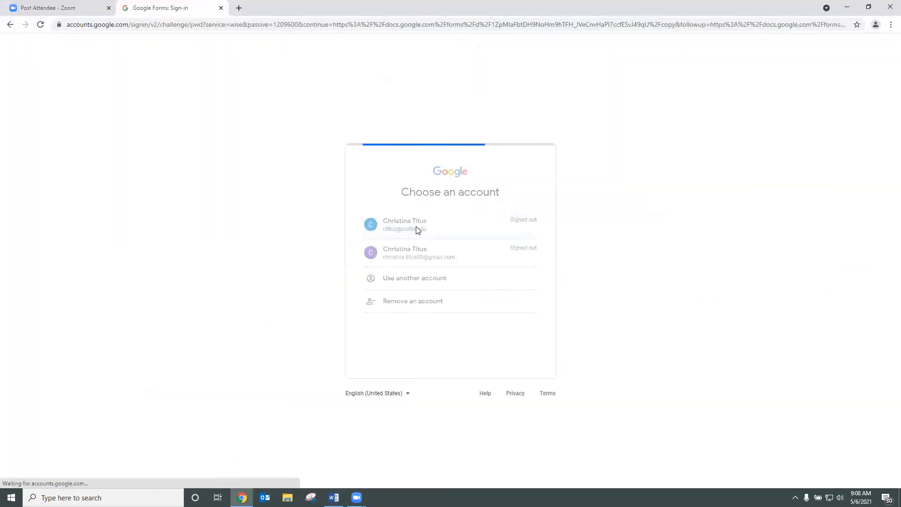
Step: Sign in with the Google account and make an editable copy of the BILT KSA Voting Form
click(415, 230)
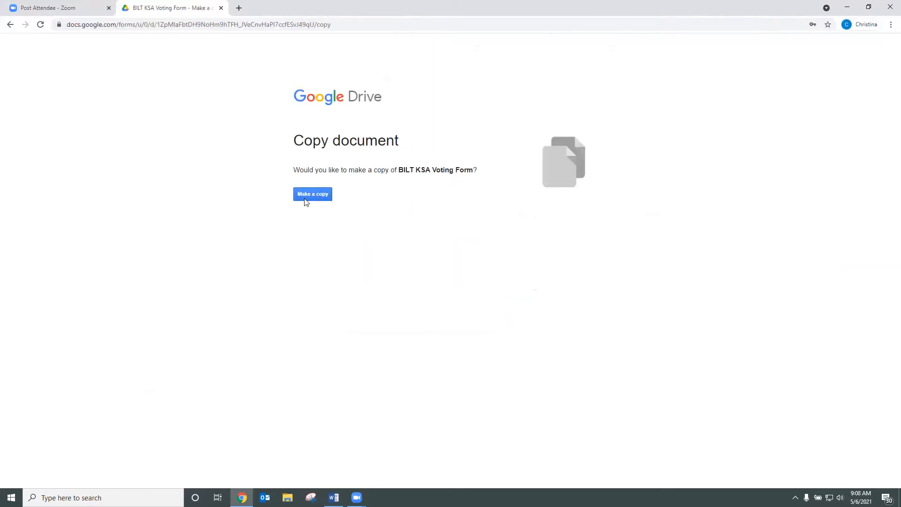
click(310, 200)
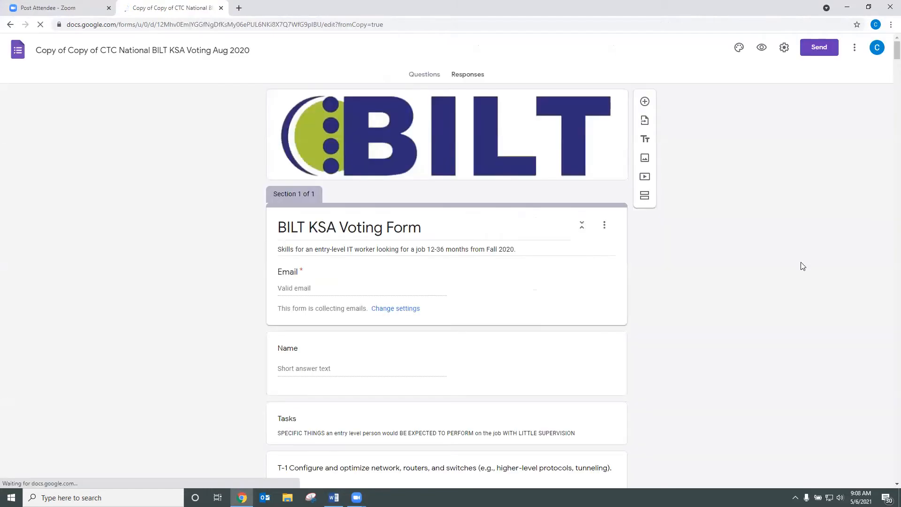
scroll(782, 261, down, 12)
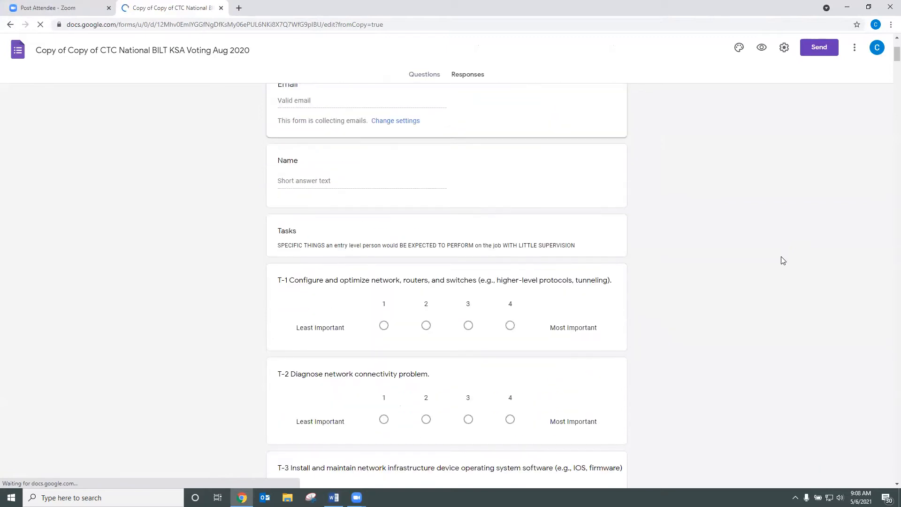
scroll(783, 261, down, 11)
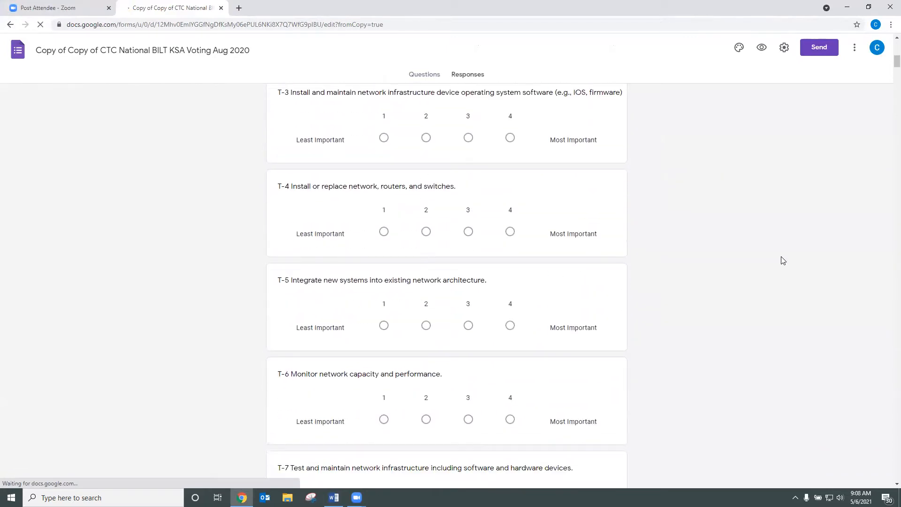
scroll(783, 261, down, 14)
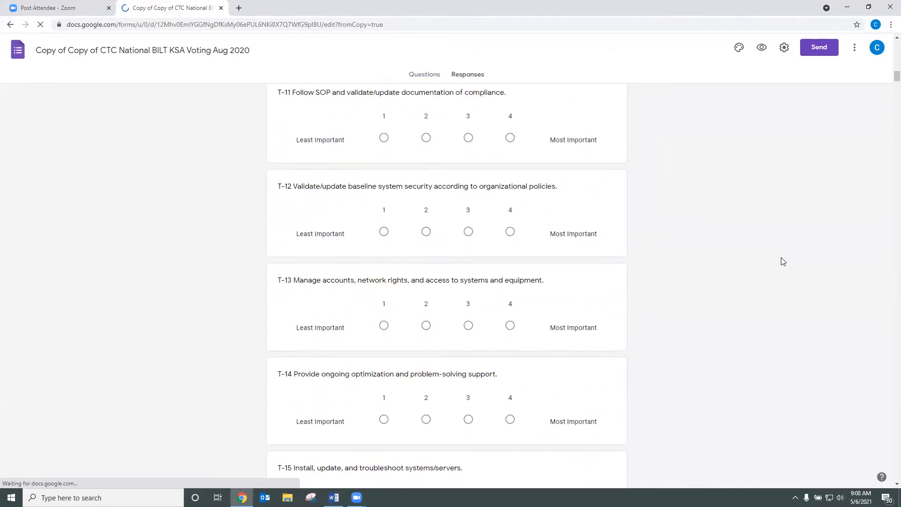
drag(896, 88, 886, 50)
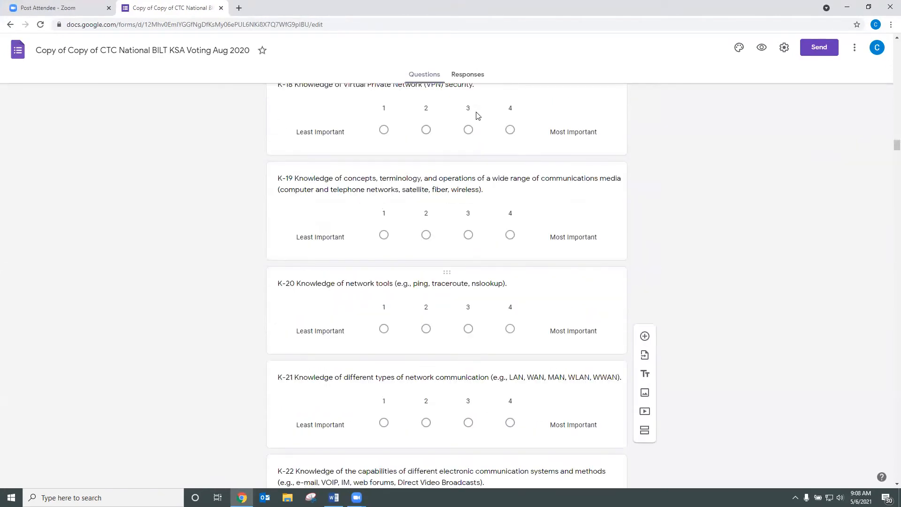
Step: Send the copied form's responses to a newly created spreadsheet, then open a blank browser tab
click(470, 79)
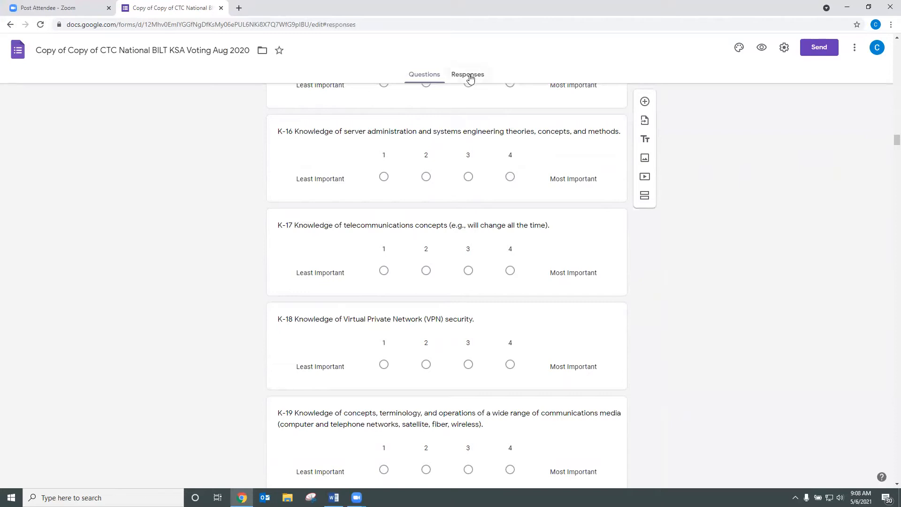
click(619, 107)
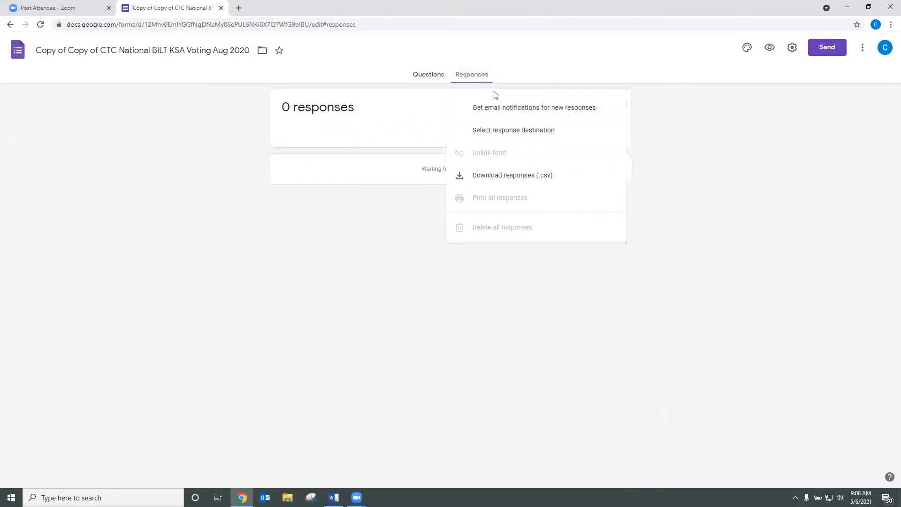
click(666, 143)
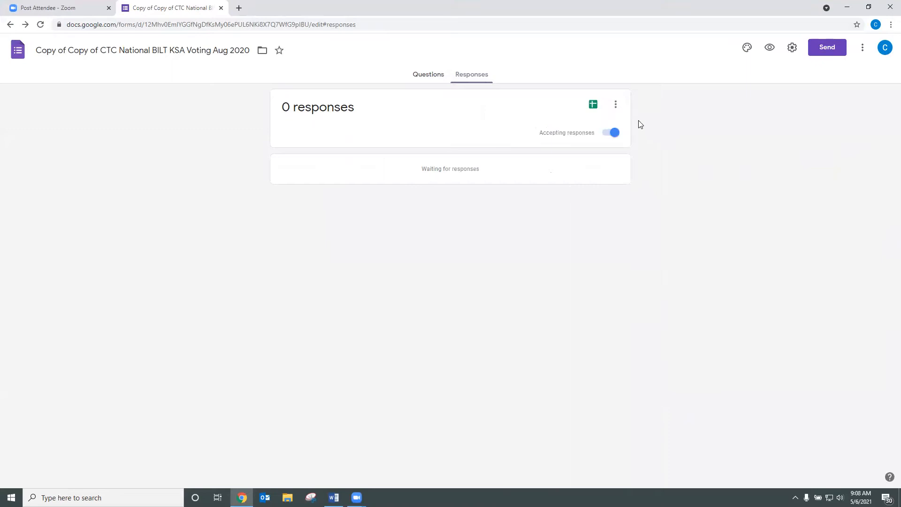
click(619, 107)
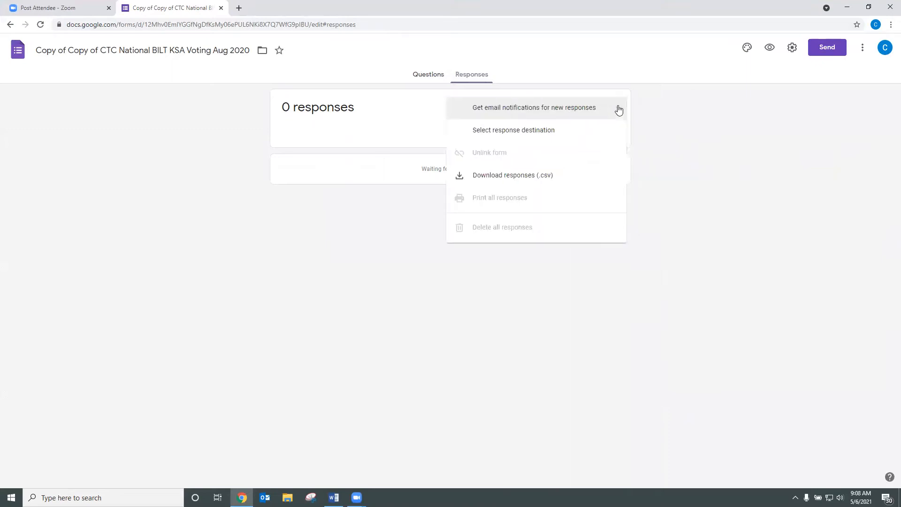
click(539, 133)
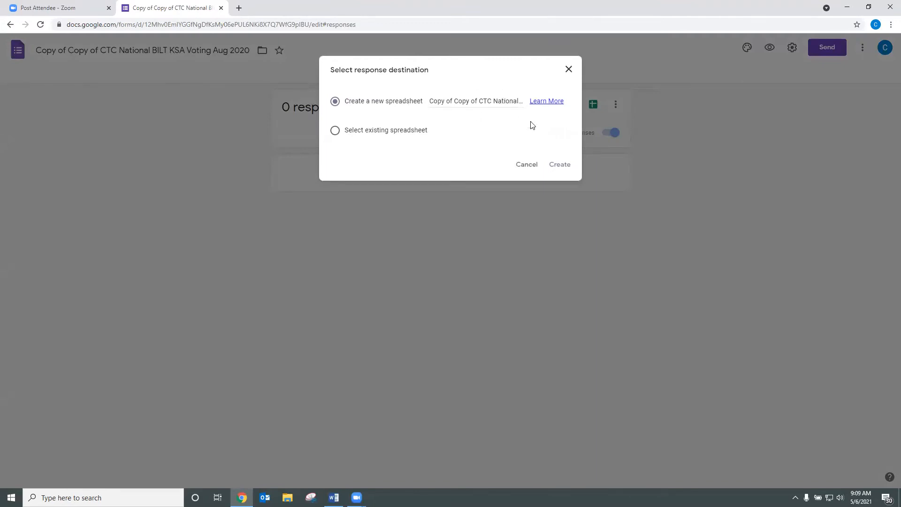
click(566, 167)
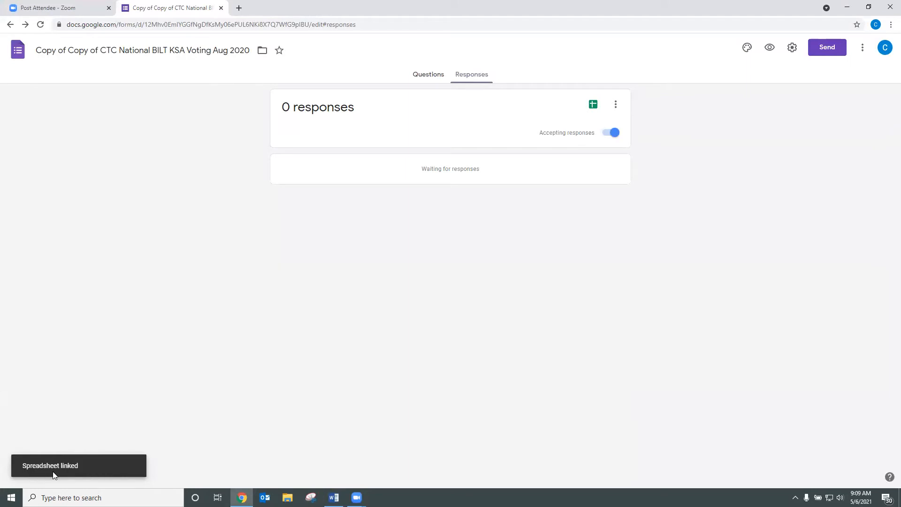
key(ctrl+t)
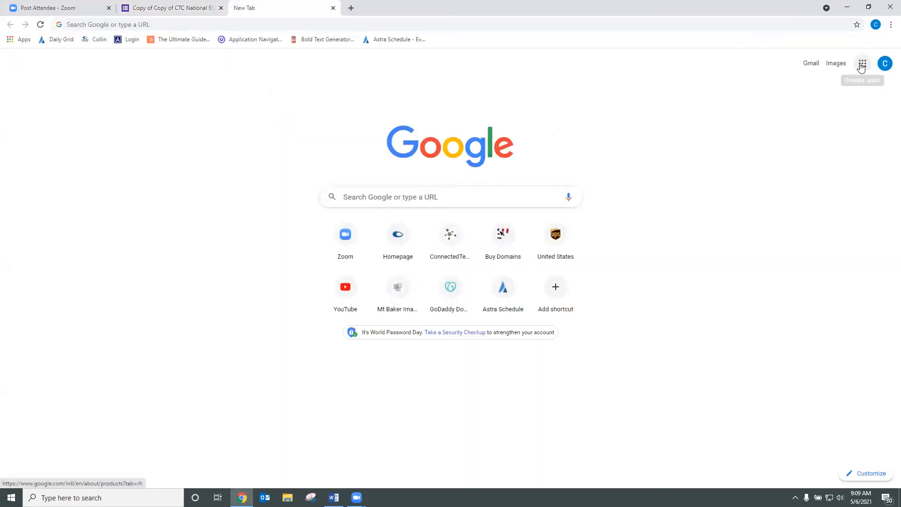
Step: Open the linked (Responses) spreadsheet from Google Drive's Quick Access, then return to the form
click(861, 66)
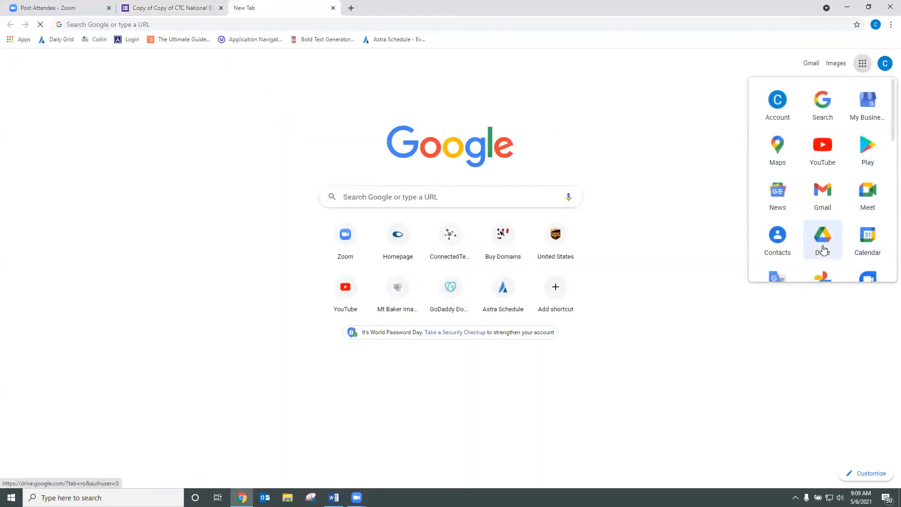
click(823, 248)
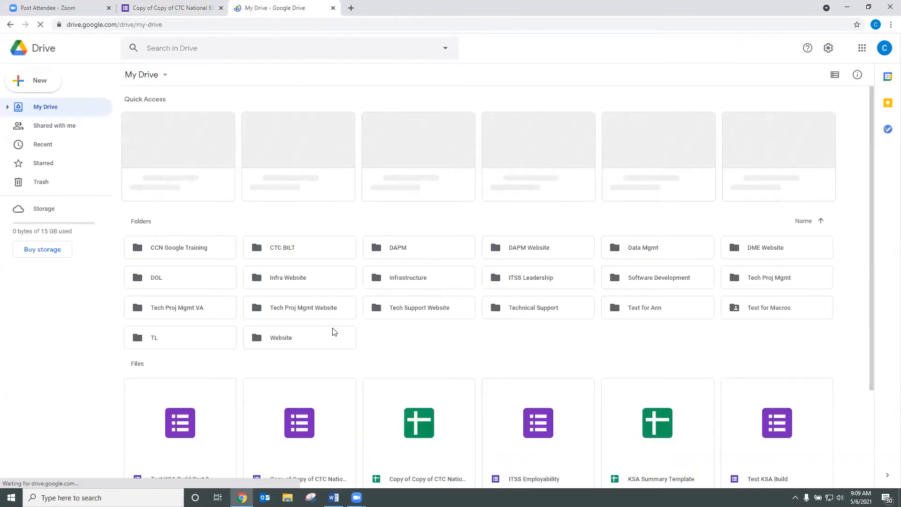
double_click(175, 180)
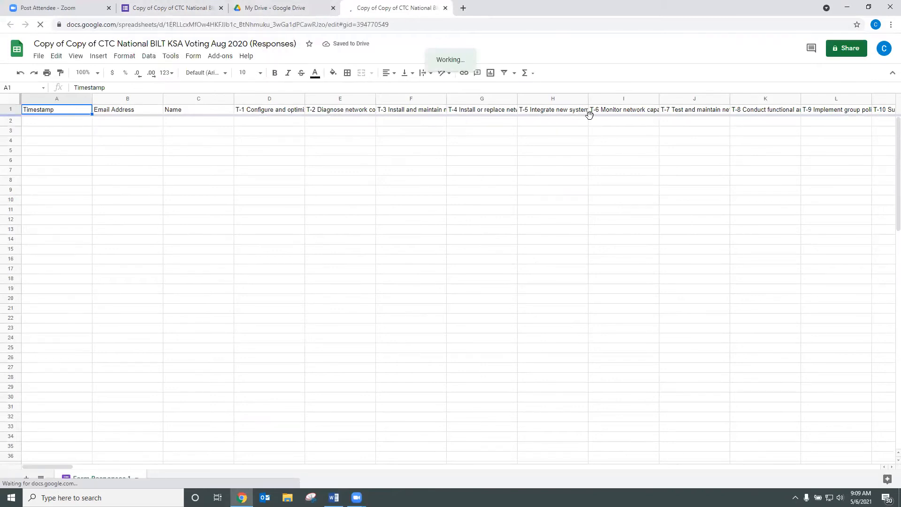
click(160, 9)
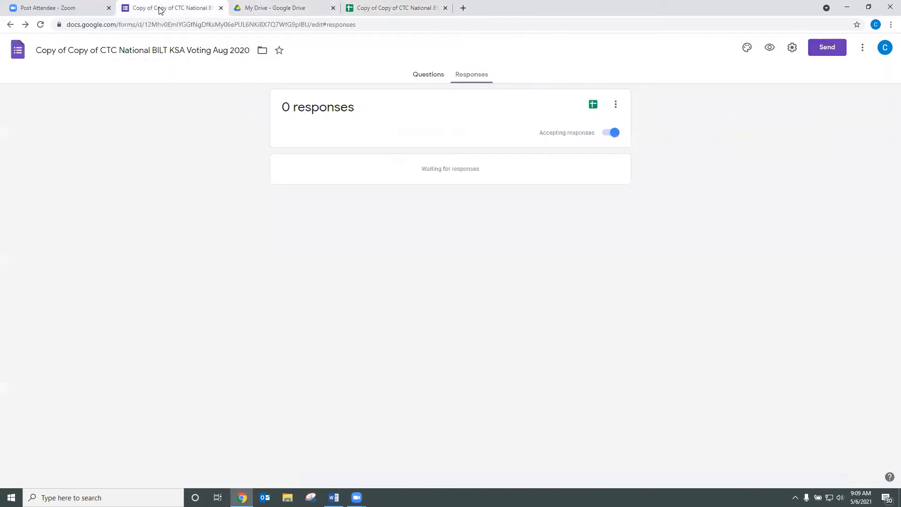
Step: Back in the Word guide, follow the KSA Summary Template spreadsheet link
key(alt+Tab)
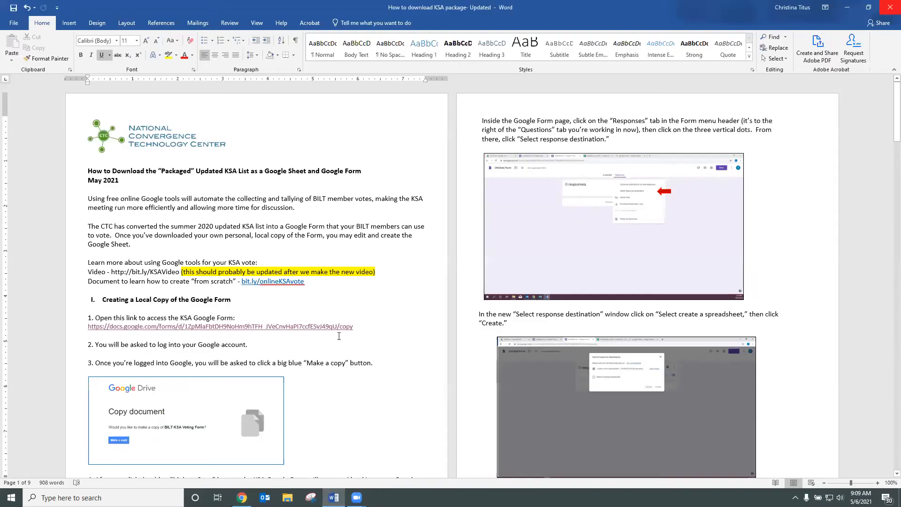
scroll(339, 336, down, 4)
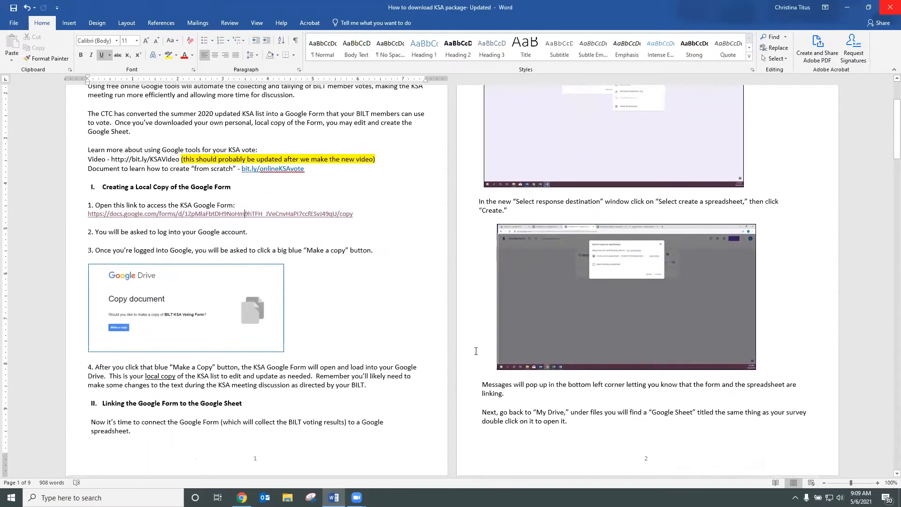
scroll(476, 351, down, 5)
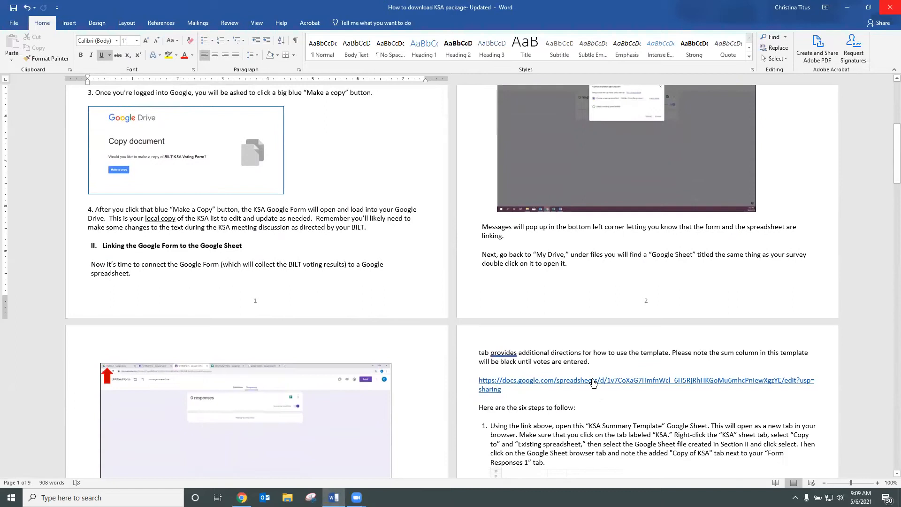
triple_click(594, 382)
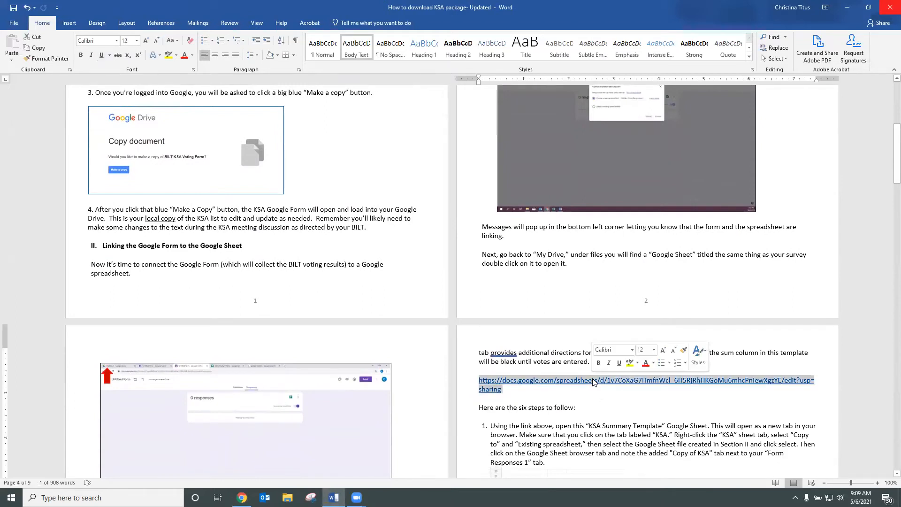
ctrl+click(584, 382)
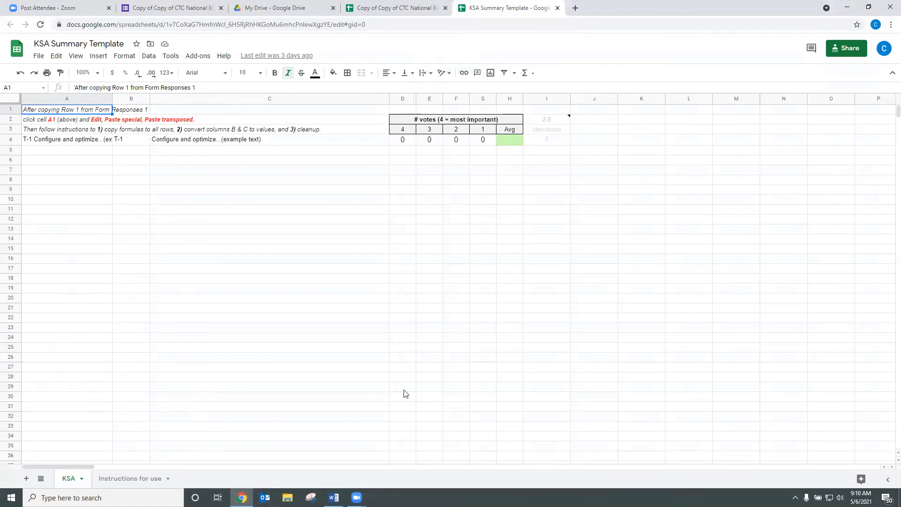
Step: Copy the template's KSA sheet into the existing 'Copy of Copy of CTC National BILT KSA Voting Aug 2020 (Responses)' spreadsheet
right_click(68, 483)
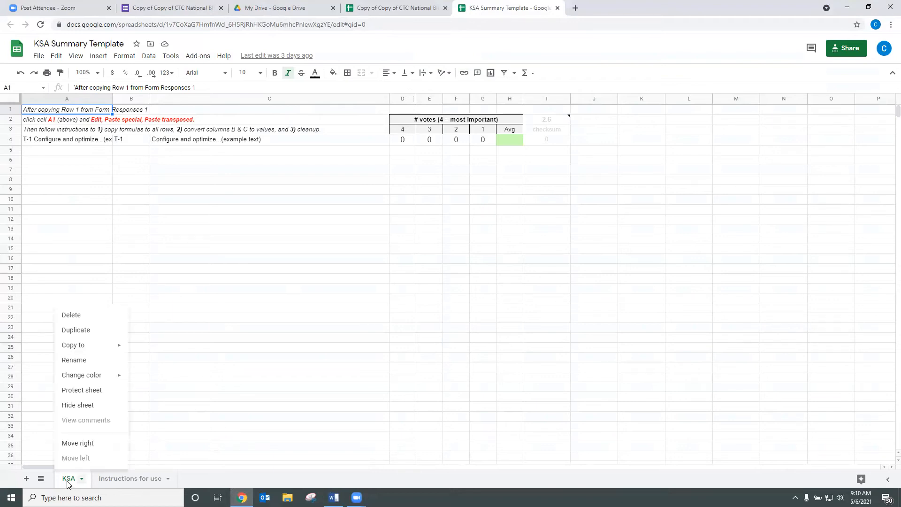
mouse_move(98, 350)
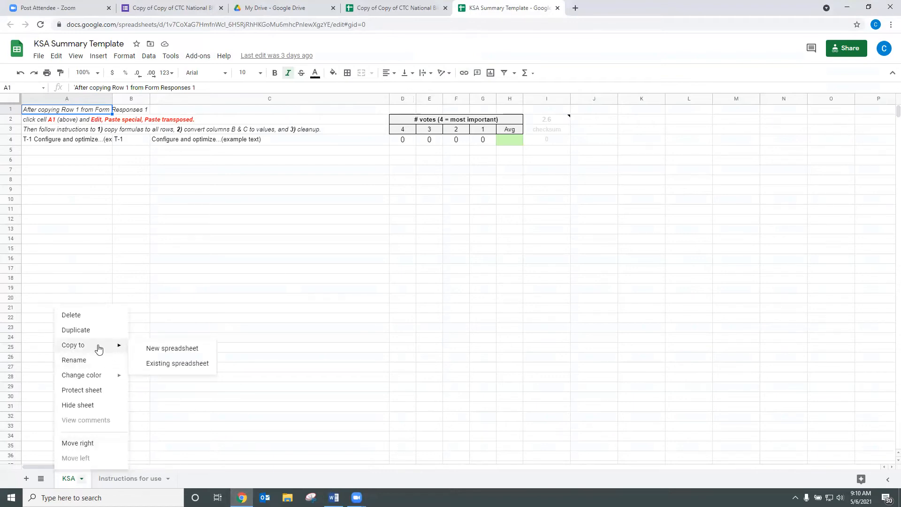
click(158, 369)
scroll(358, 295, down, 3)
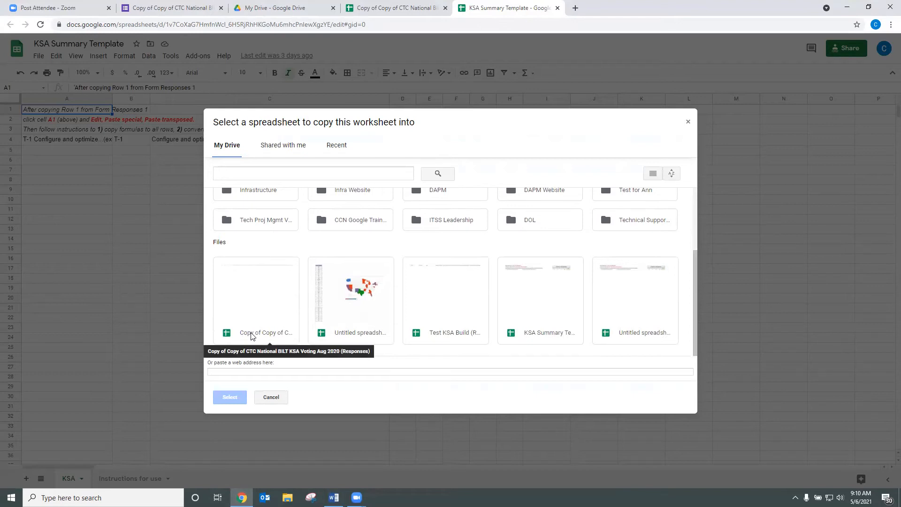
click(252, 336)
click(230, 397)
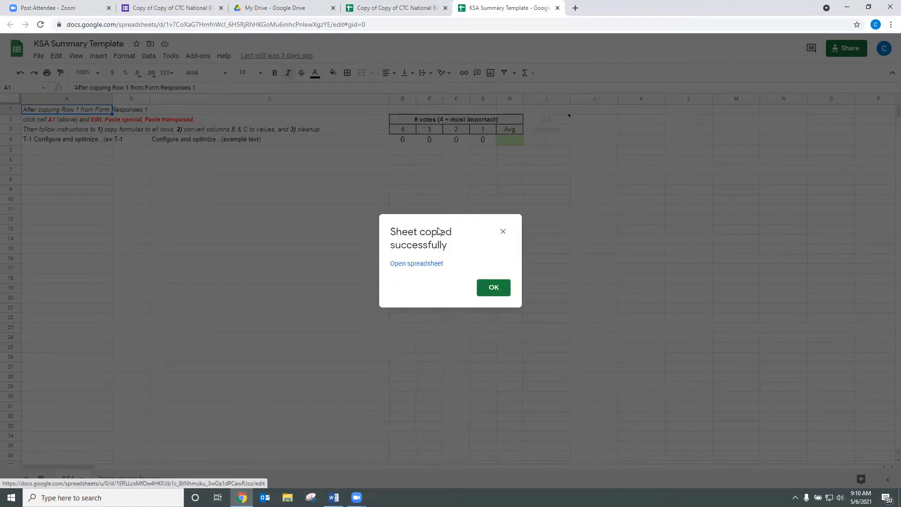
click(499, 290)
Step: Copy the Form Responses 1 header row and paste it transposed into A1 of Copy of KSA
key(ctrl+Page_Up)
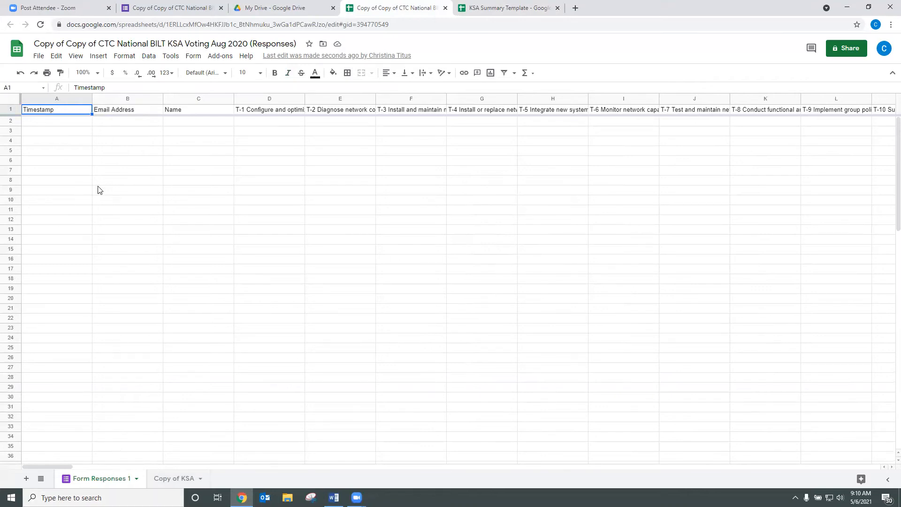
click(172, 479)
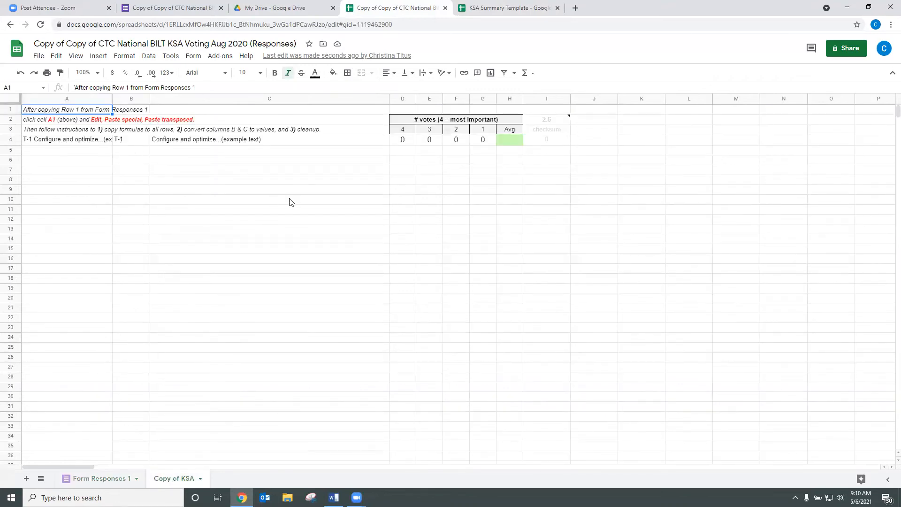
click(106, 479)
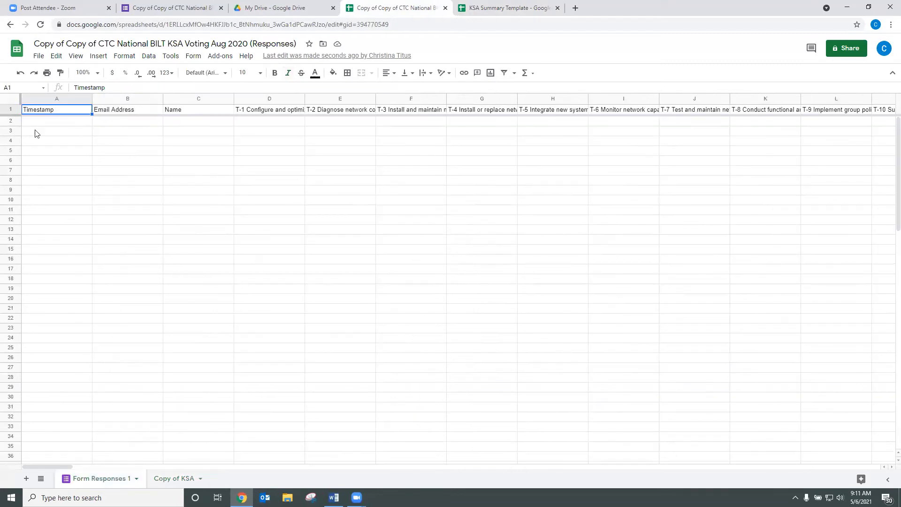
click(12, 111)
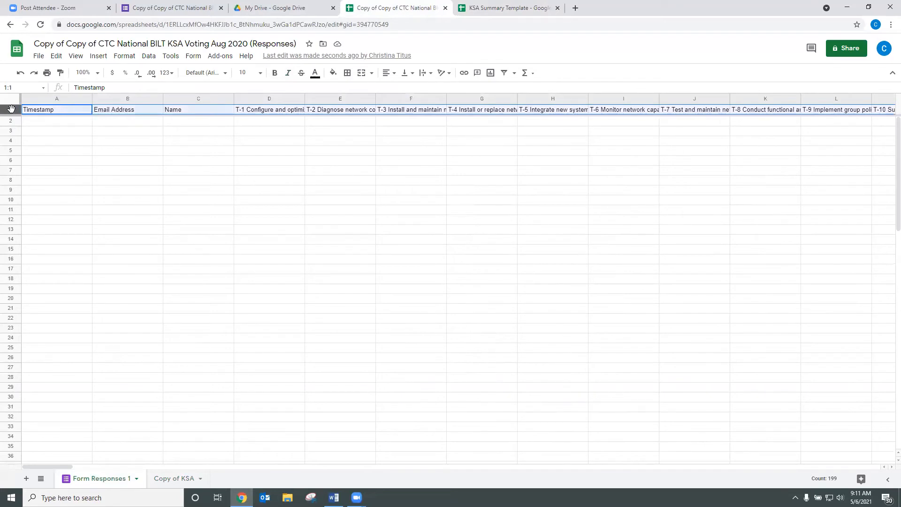
key(ctrl+c)
click(173, 479)
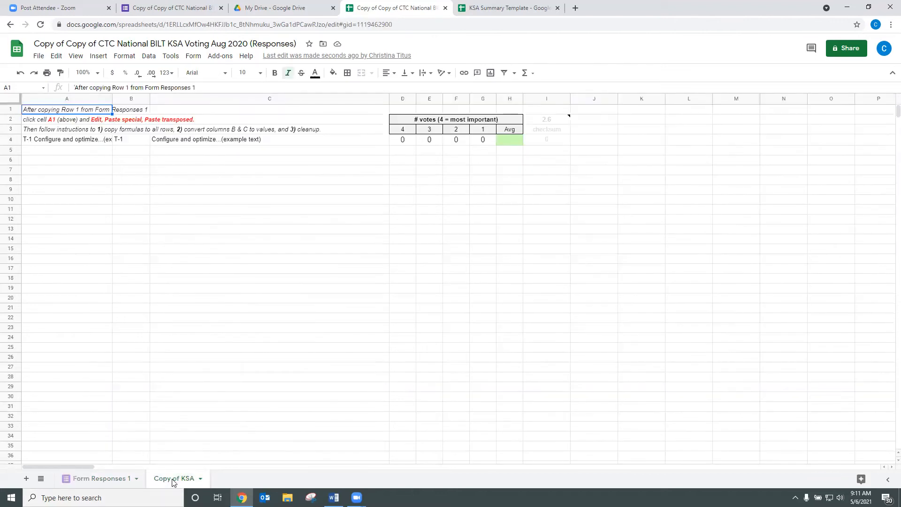
click(41, 113)
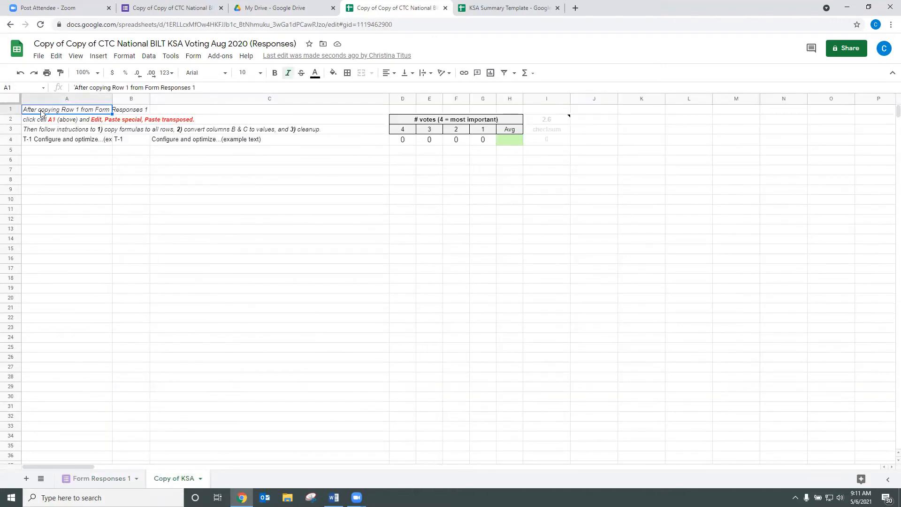
right_click(42, 112)
mouse_move(77, 166)
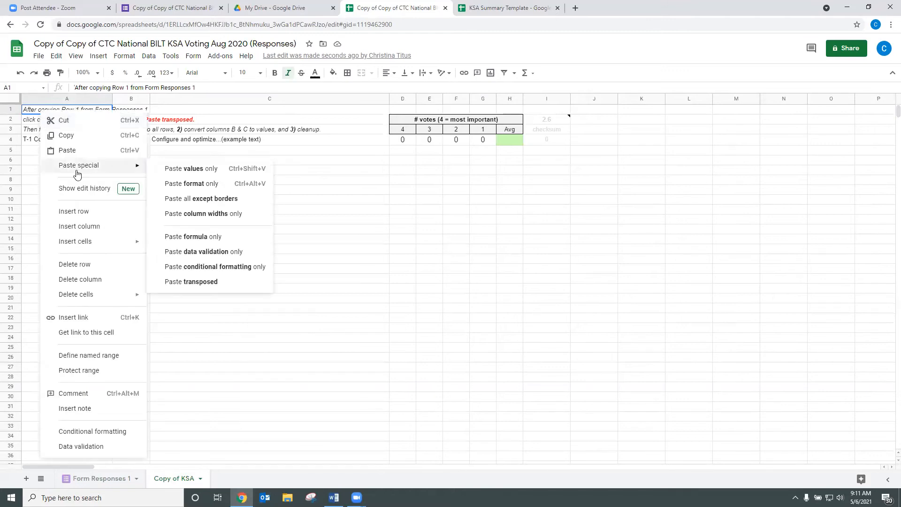
click(197, 285)
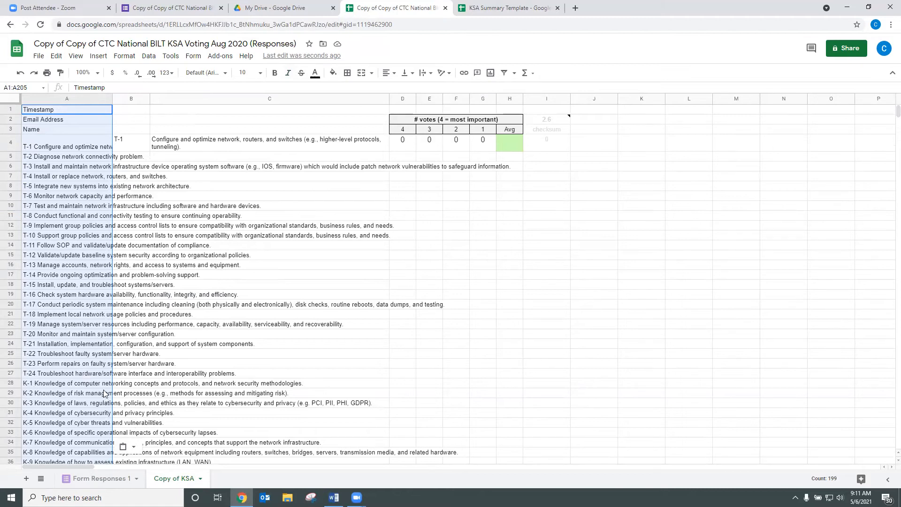
Step: Fill the B4:I4 formulas down the whole T and K item list in Copy of KSA
click(130, 145)
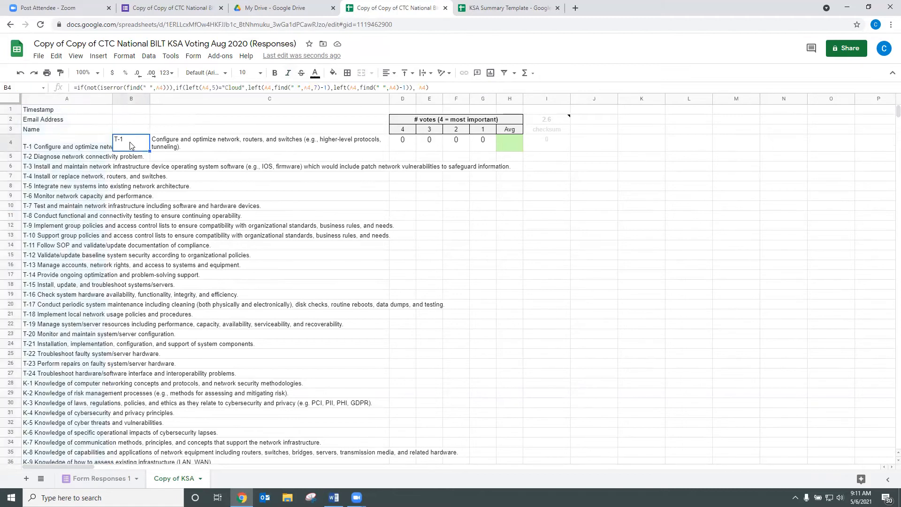
drag(134, 145, 540, 142)
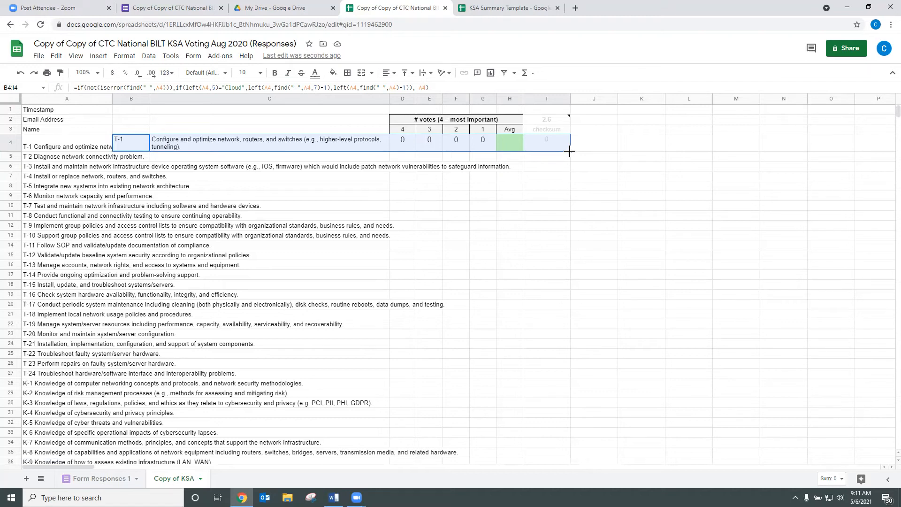
double_click(570, 151)
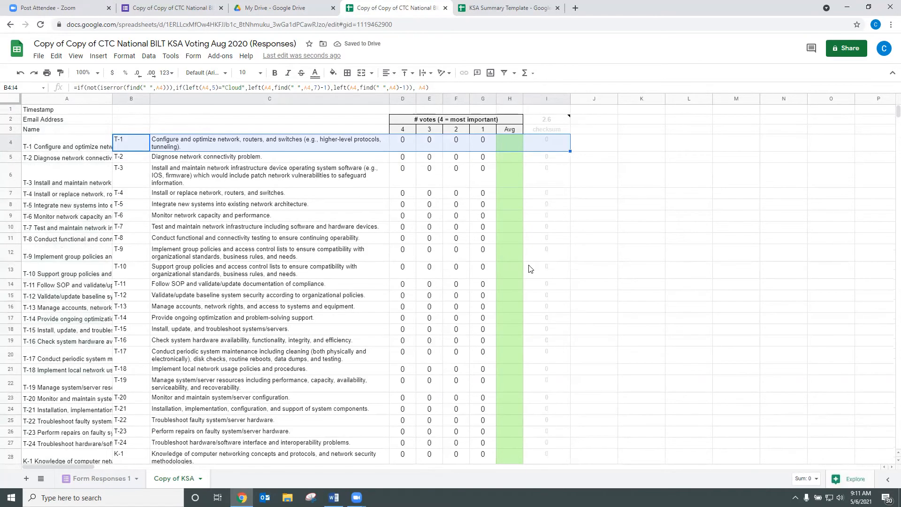
scroll(550, 270, down, 6)
scroll(550, 269, down, 5)
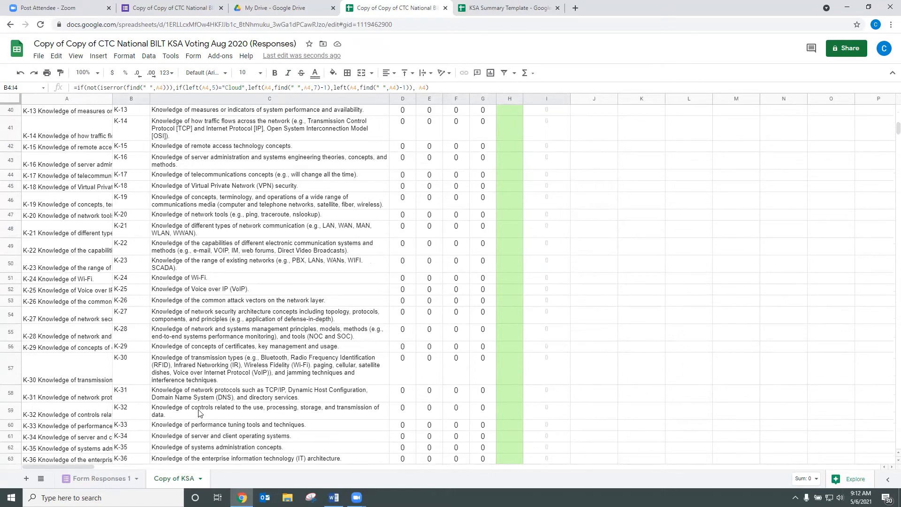
scroll(513, 401, up, 12)
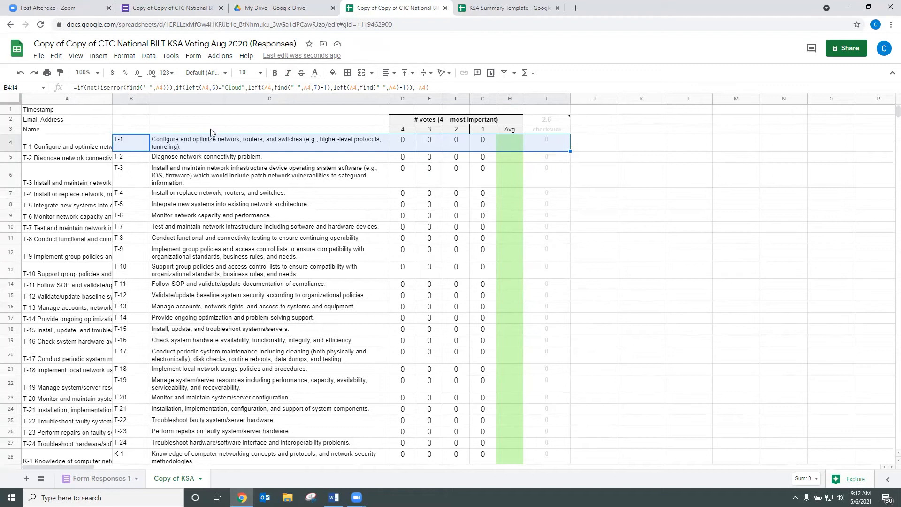
click(143, 129)
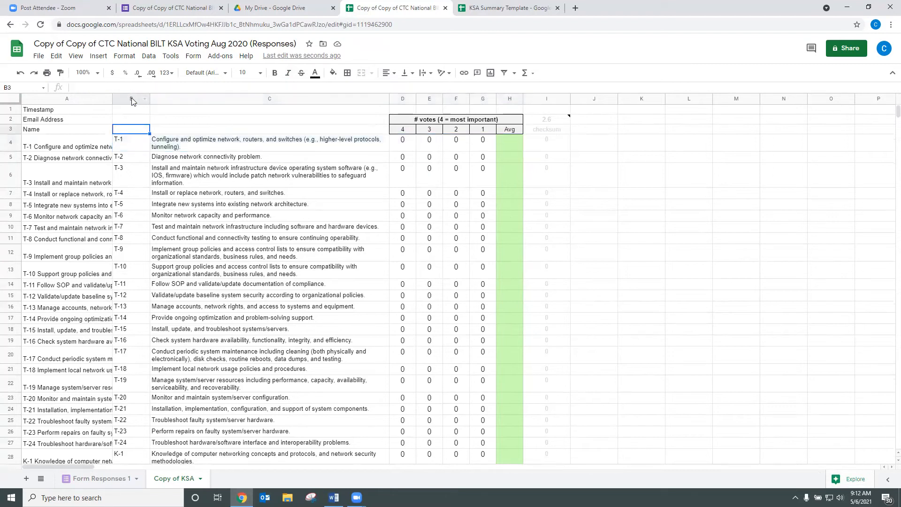
shift+click(166, 100)
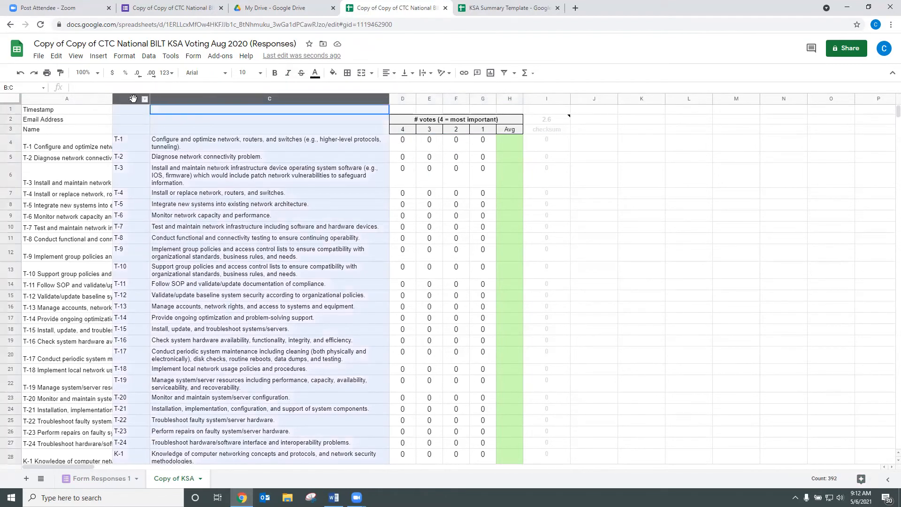
key(ctrl+c)
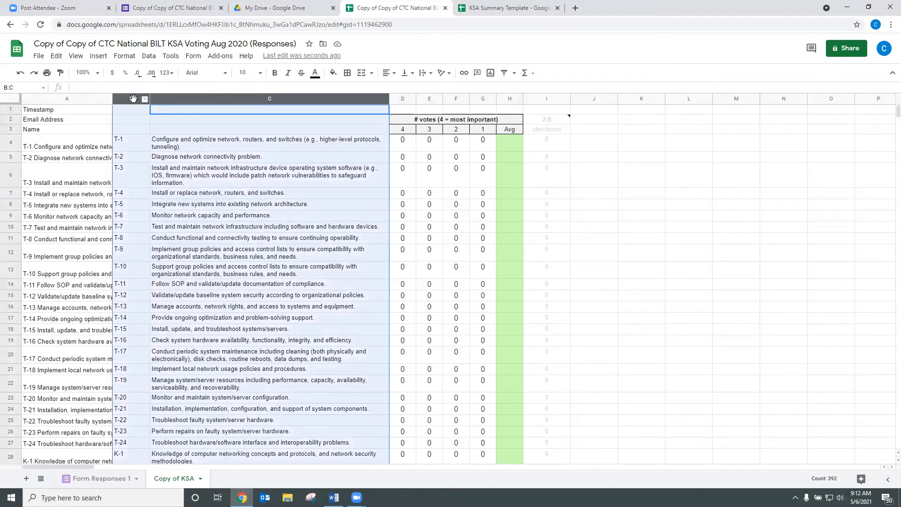
right_click(173, 107)
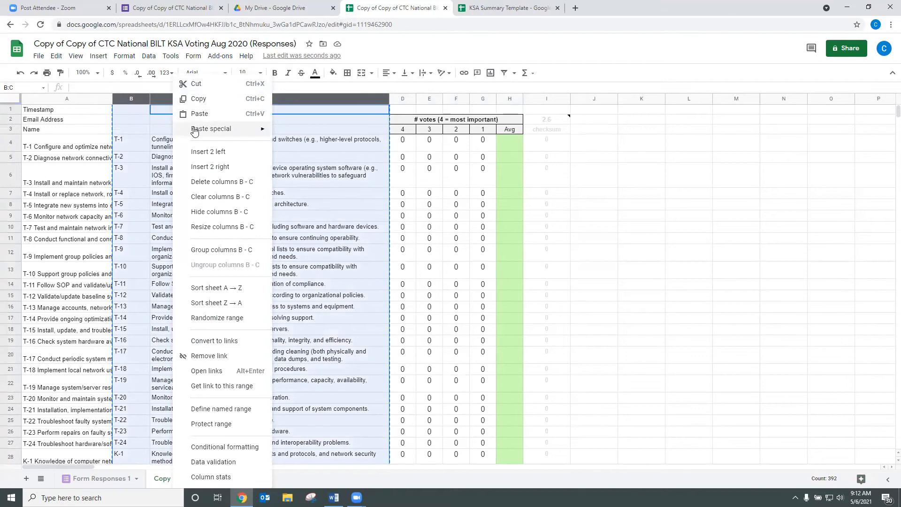
mouse_move(194, 131)
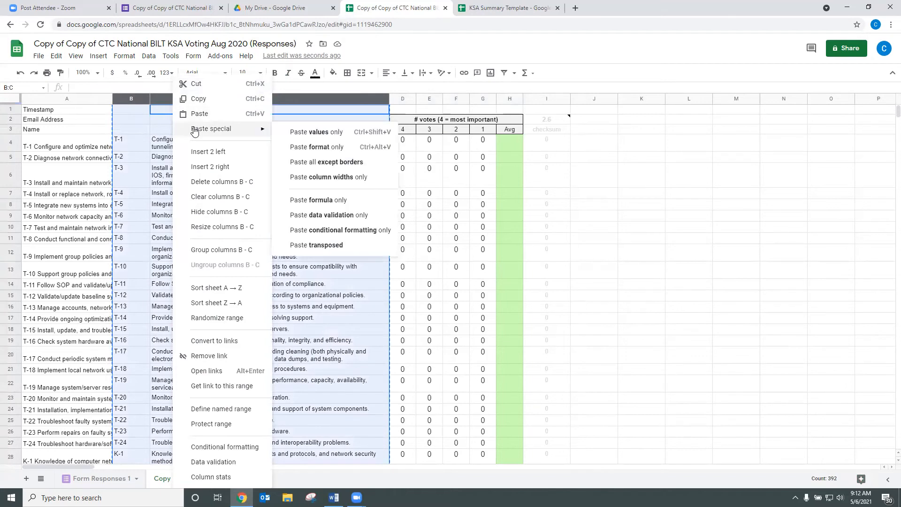
click(302, 132)
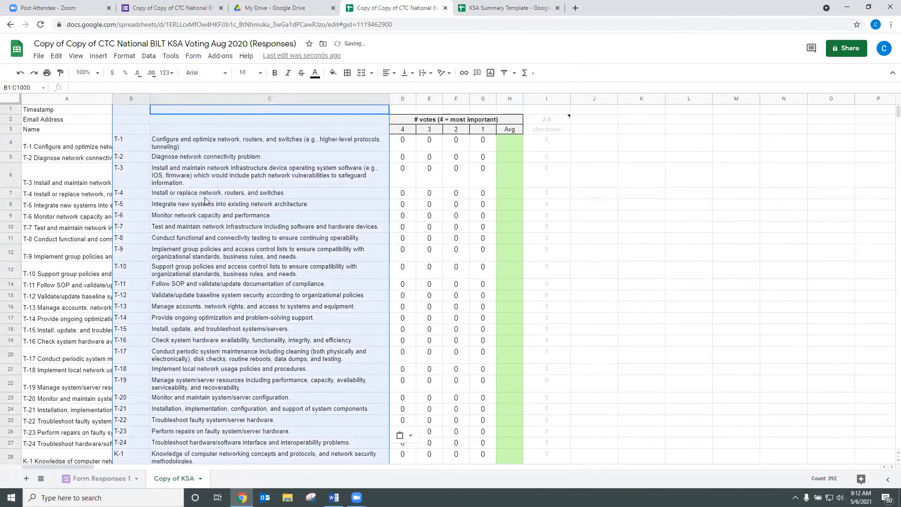
click(60, 102)
right_click(61, 102)
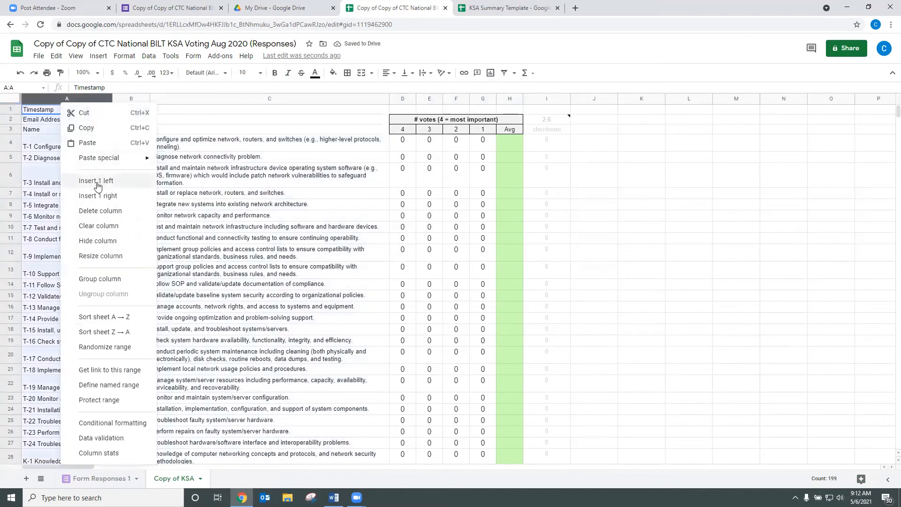
click(93, 211)
click(542, 217)
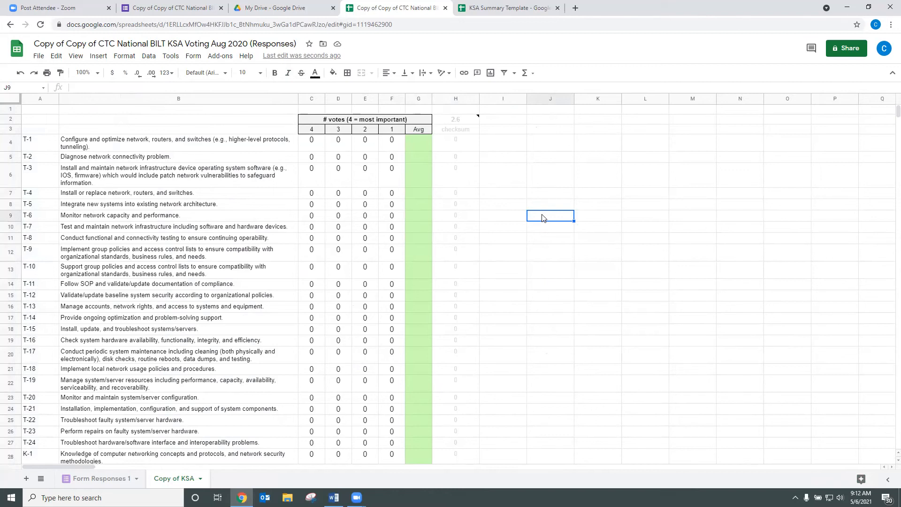
Step: Get the form's shortened share link and load it in a new browser tab
click(152, 10)
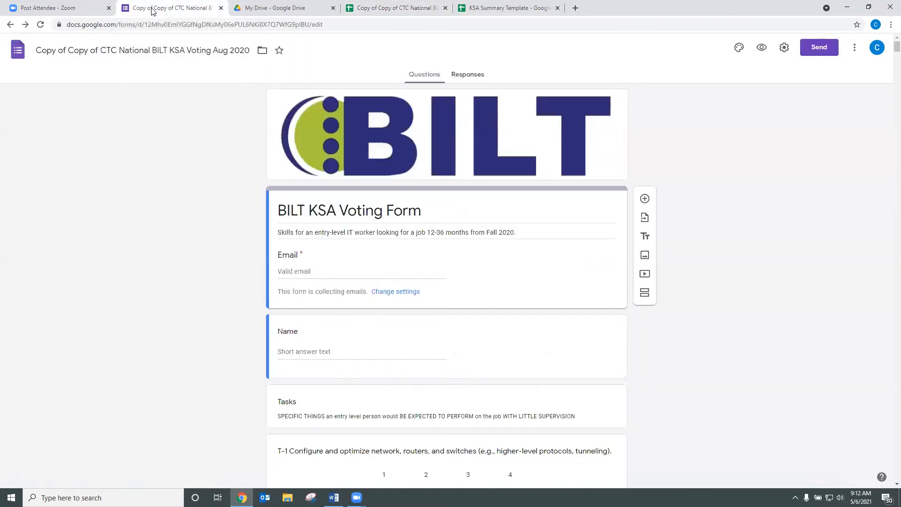
click(815, 50)
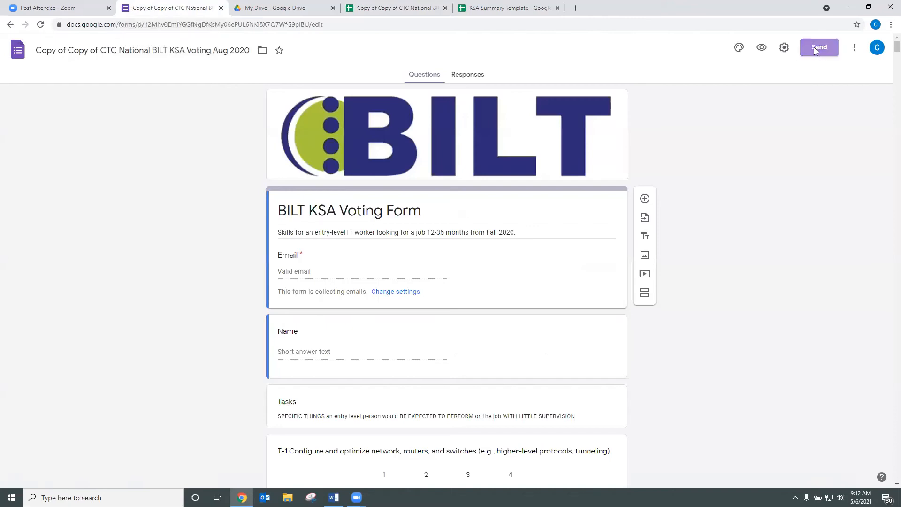
click(409, 120)
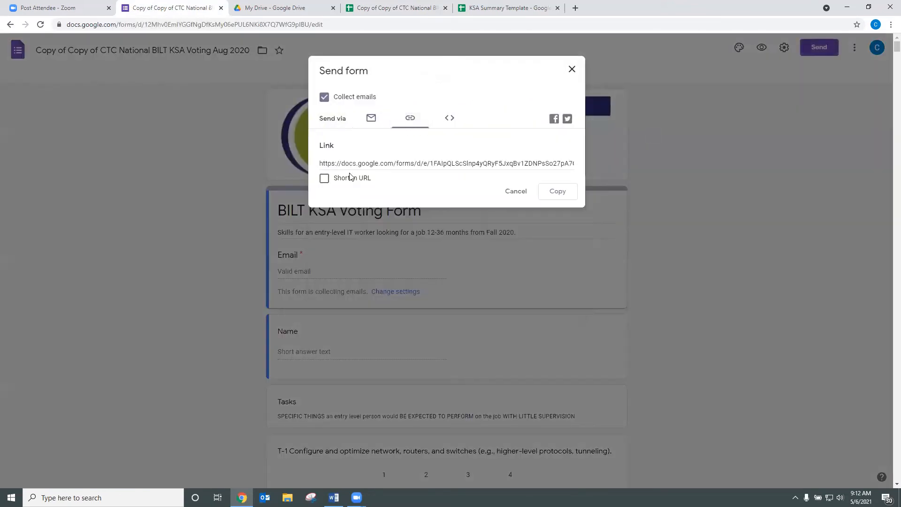
click(323, 179)
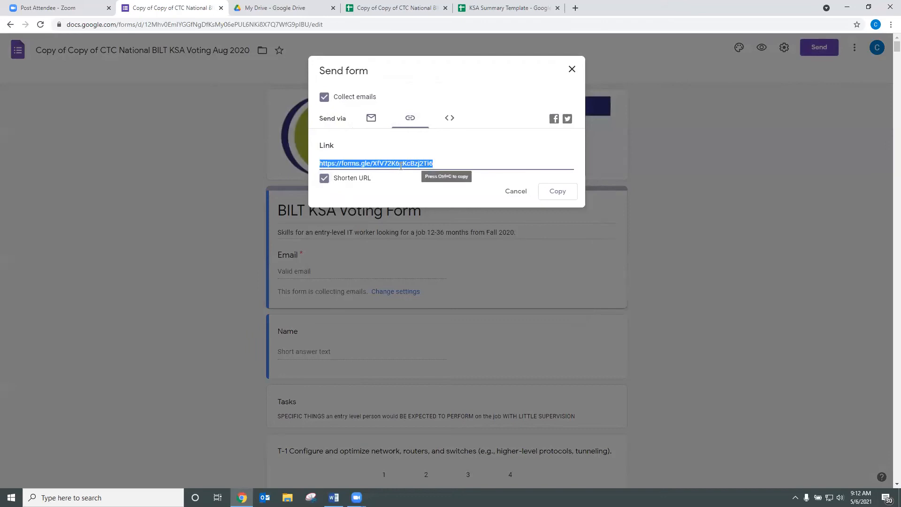
click(576, 8)
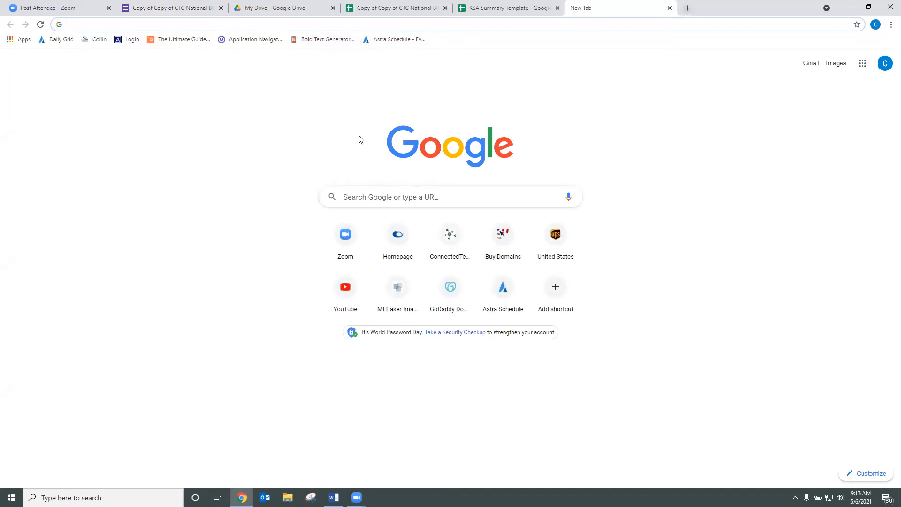
click(289, 26)
key(ctrl+v)
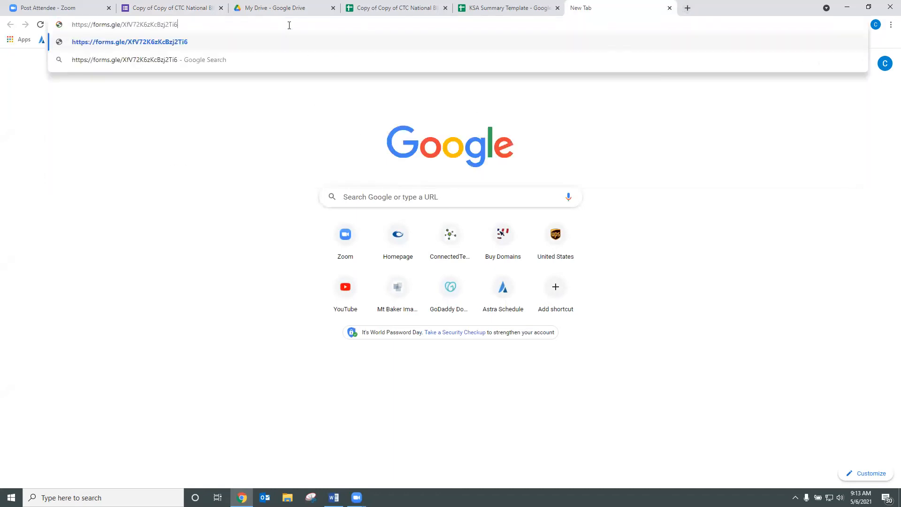
key(Return)
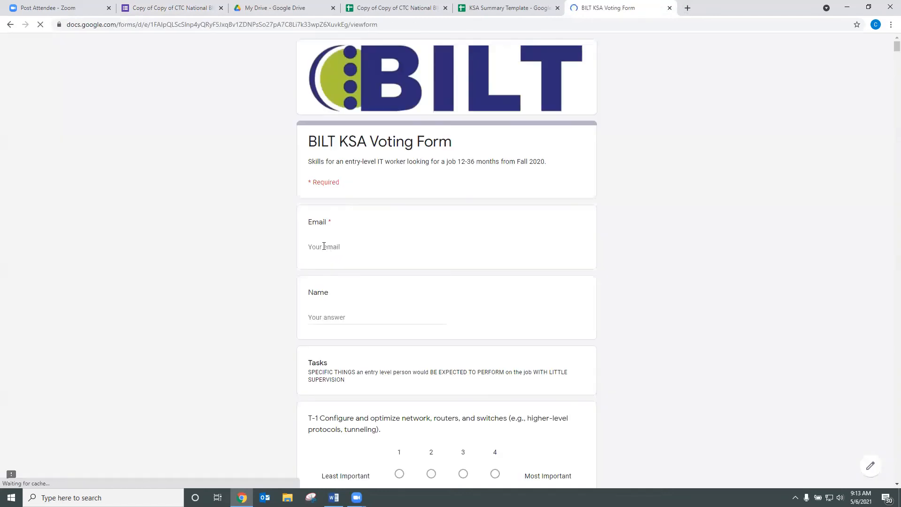
Step: Fill in the respondent's e-mail address and name on the form
click(321, 250)
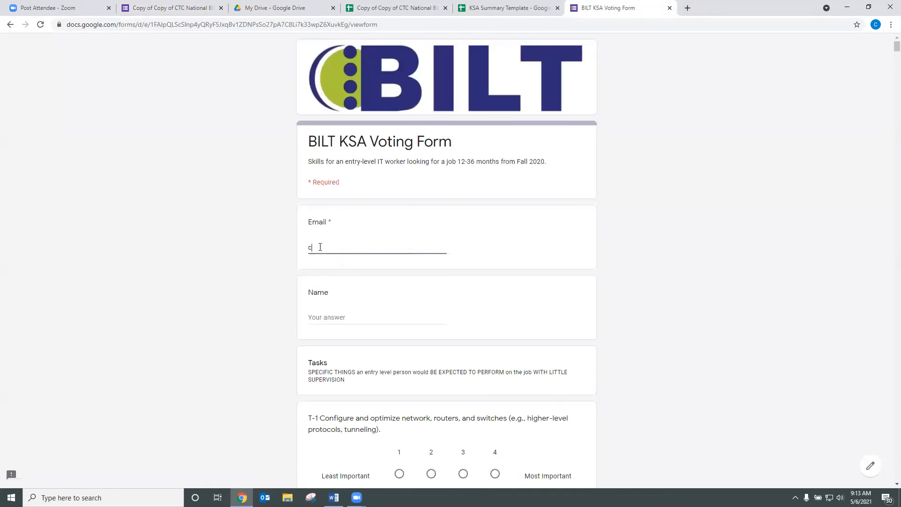
key(Tab)
text(Christina)
Step: Rate T-1 as 3, T-2 as 1, T-3 as 3, T-4 as 2, T-5 as 4, and submit
scroll(356, 272, down, 6)
click(463, 193)
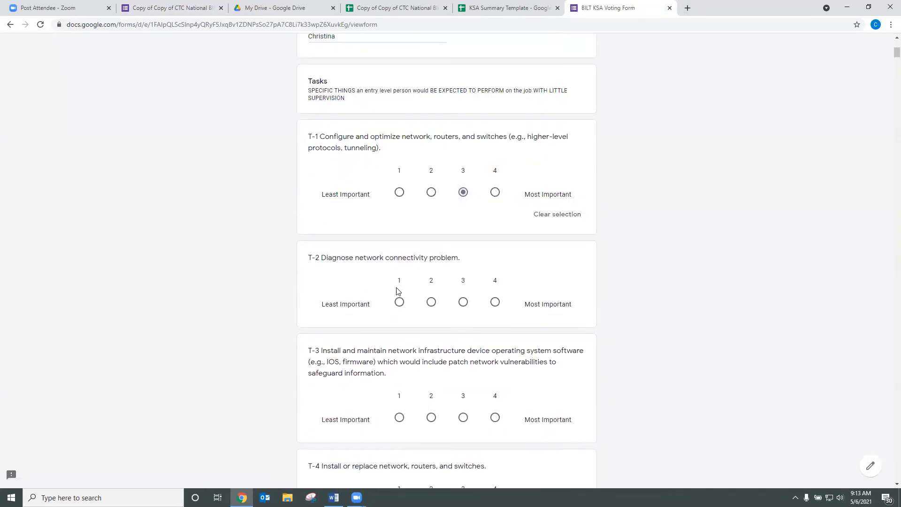
click(399, 302)
scroll(441, 282, down, 6)
click(463, 152)
click(431, 263)
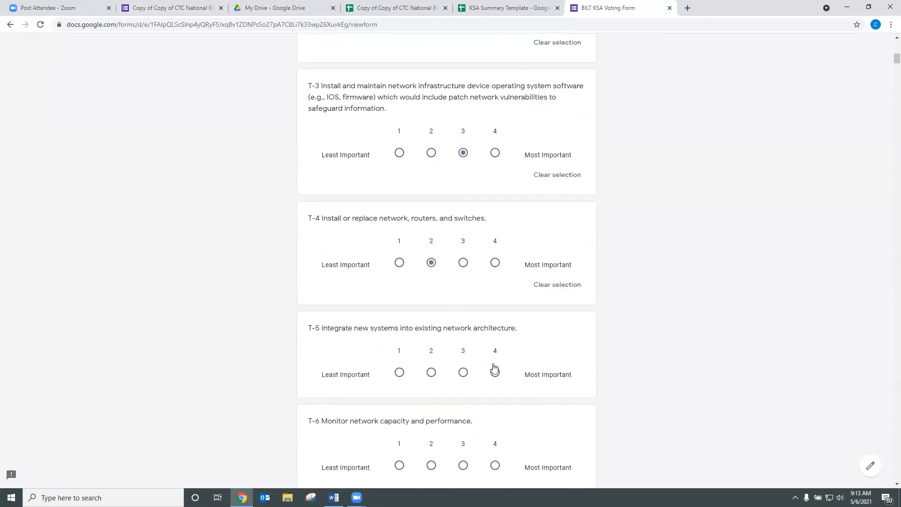
click(495, 372)
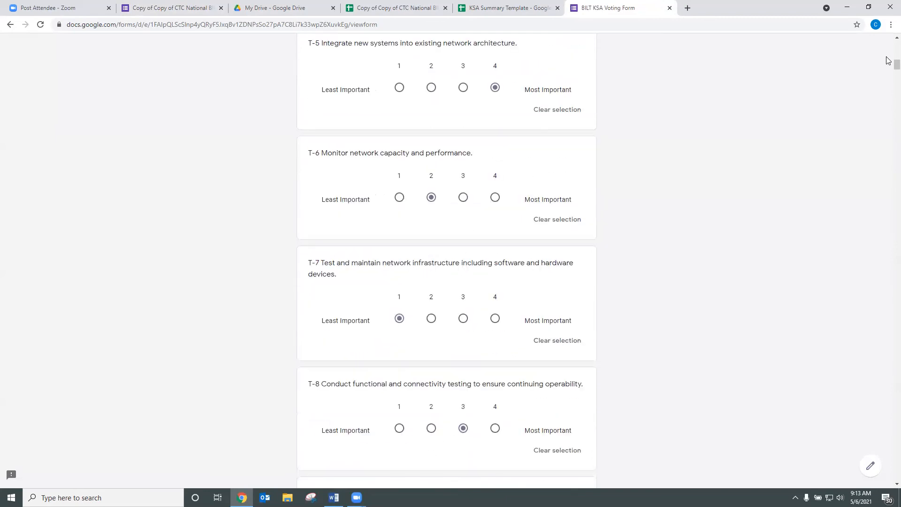
drag(897, 66, 896, 341)
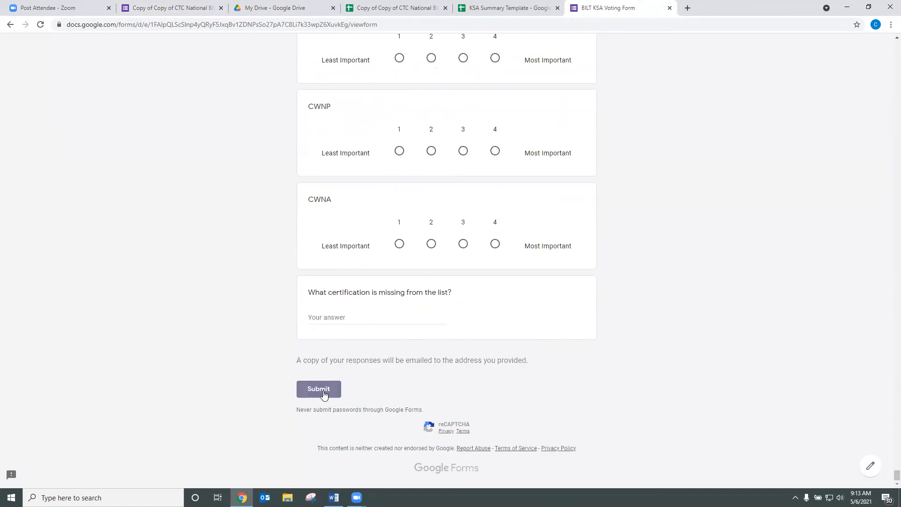
click(322, 393)
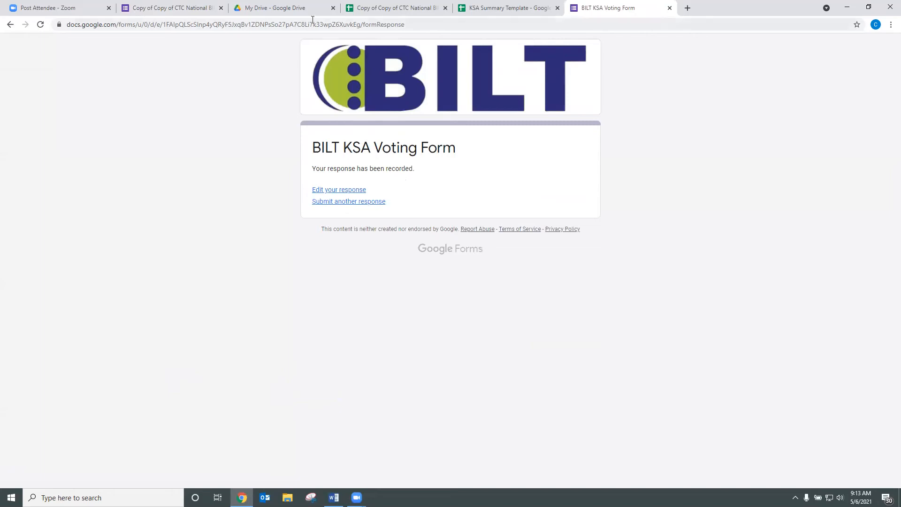
Step: Clear the test response in row 2 of Form Responses 1, then view the Copy of KSA tally
click(341, 18)
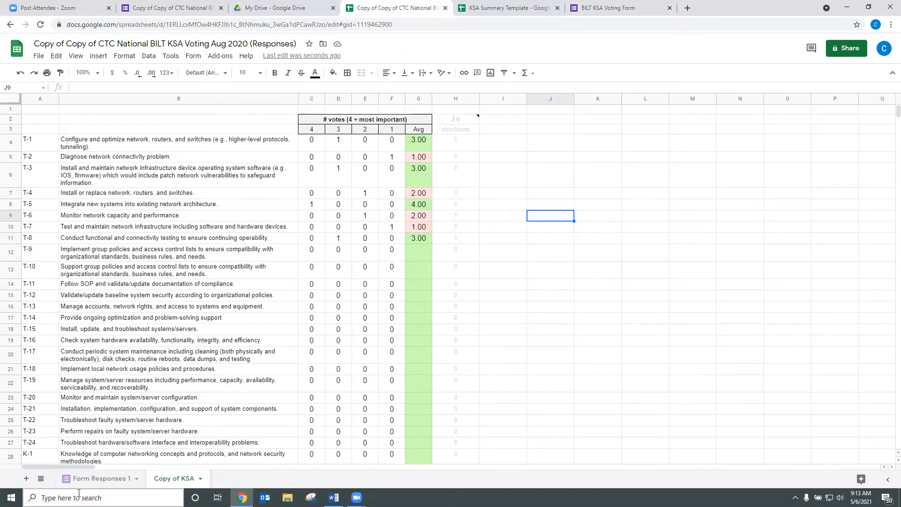
click(93, 479)
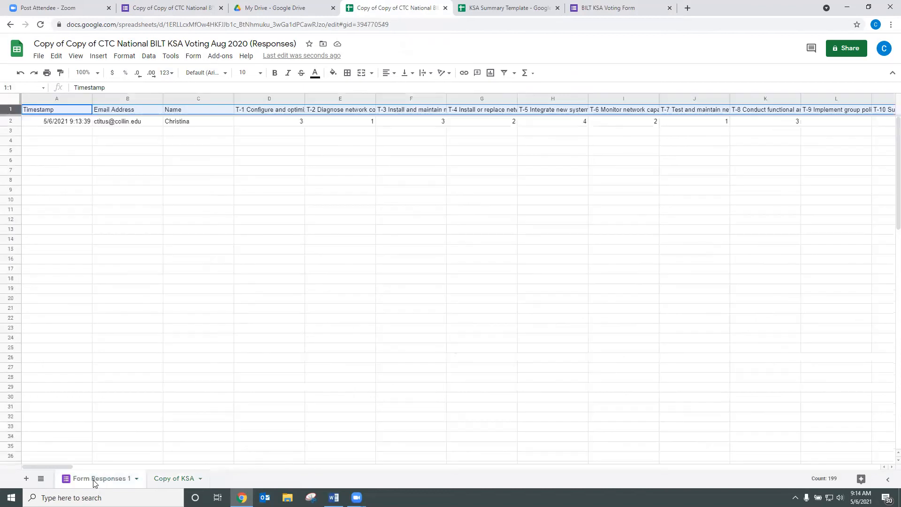
click(10, 122)
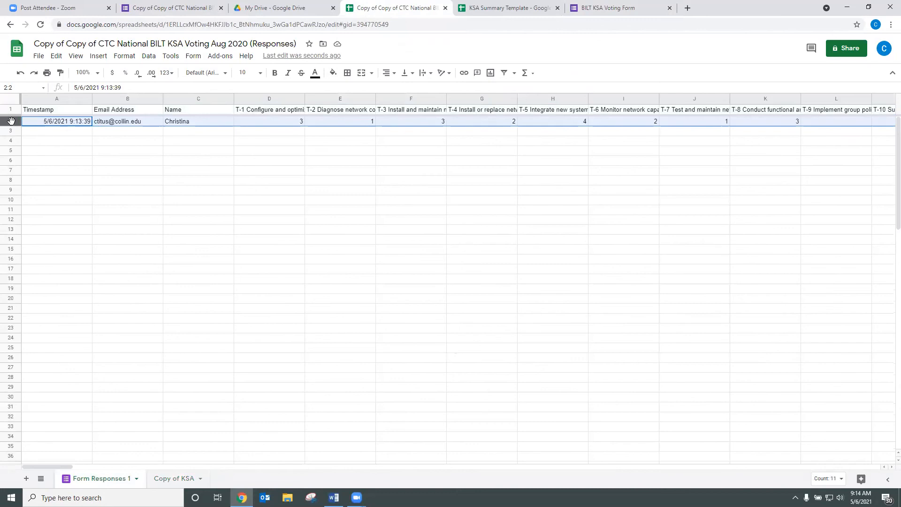
key(Delete)
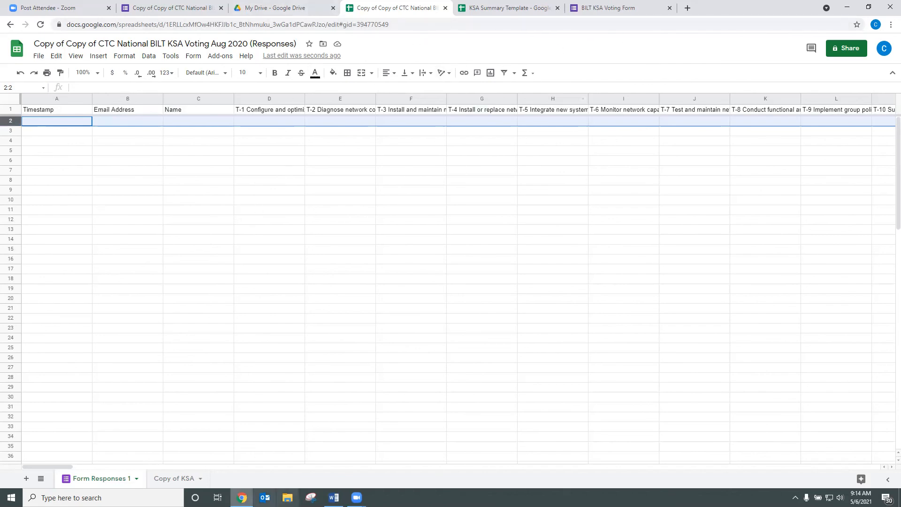
click(185, 479)
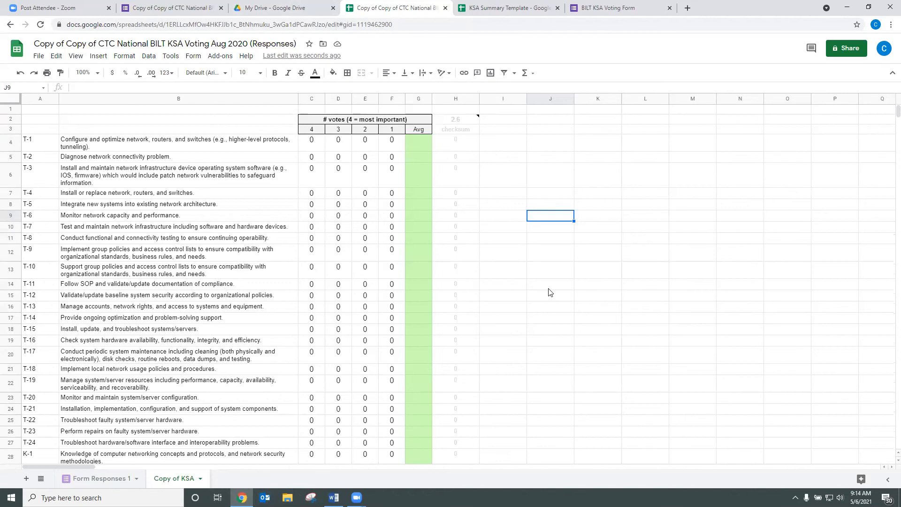
Step: Save the copied form's settings with emails collected, receipts always sent, and editing after submit enabled
click(175, 8)
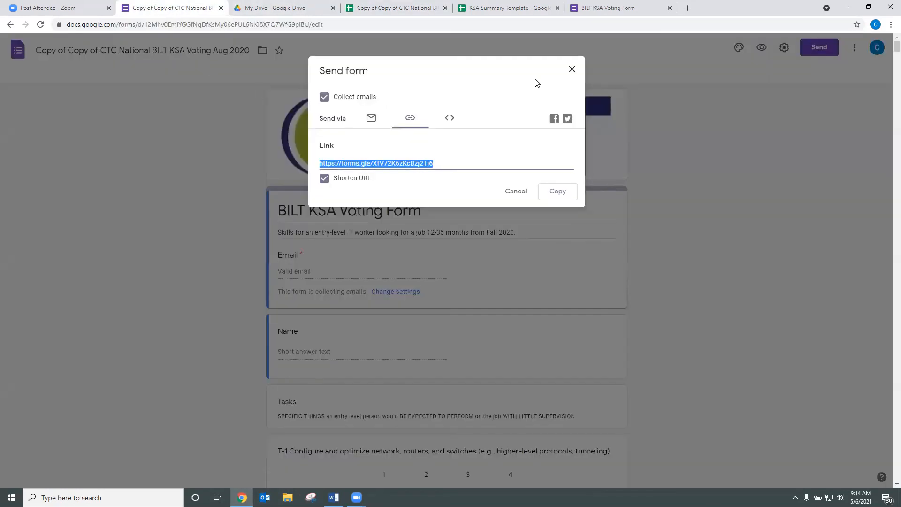
click(572, 70)
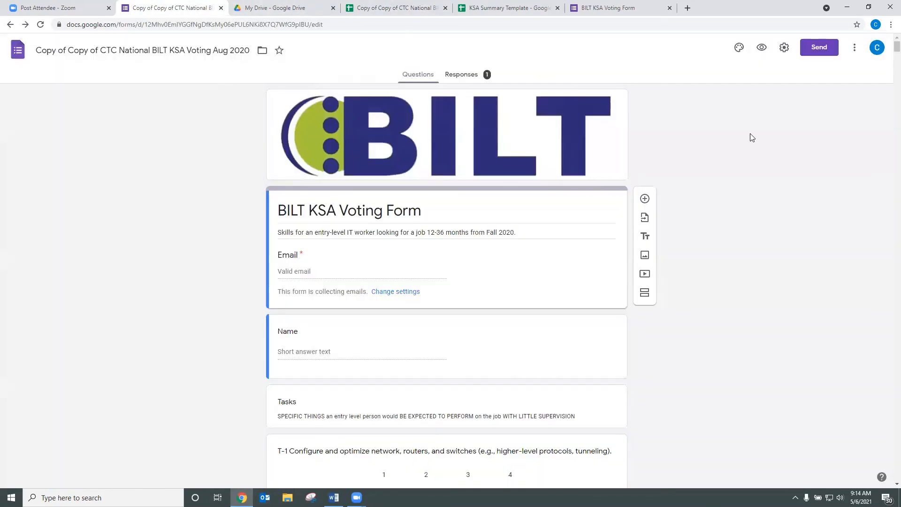
click(785, 48)
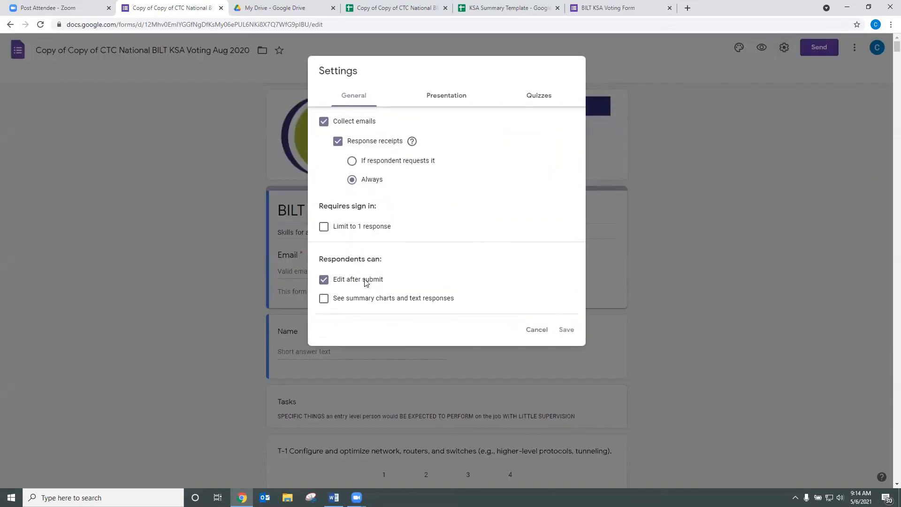
click(567, 330)
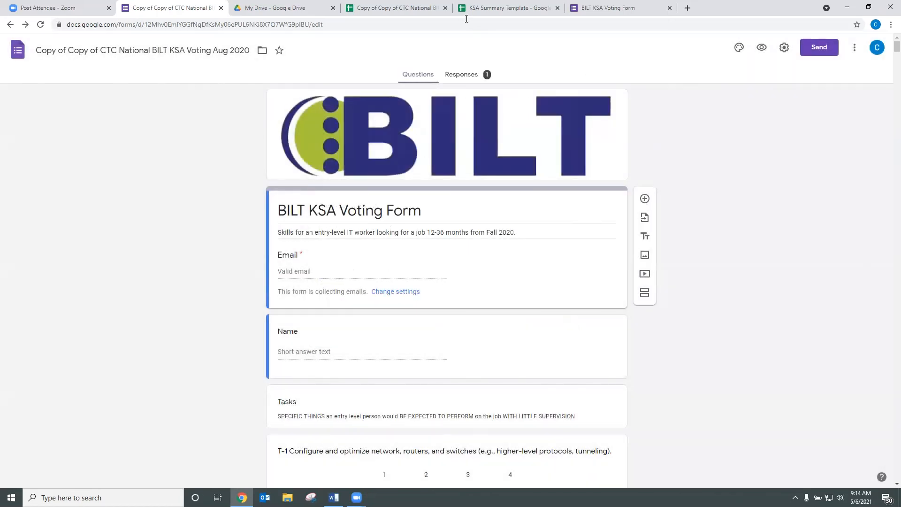